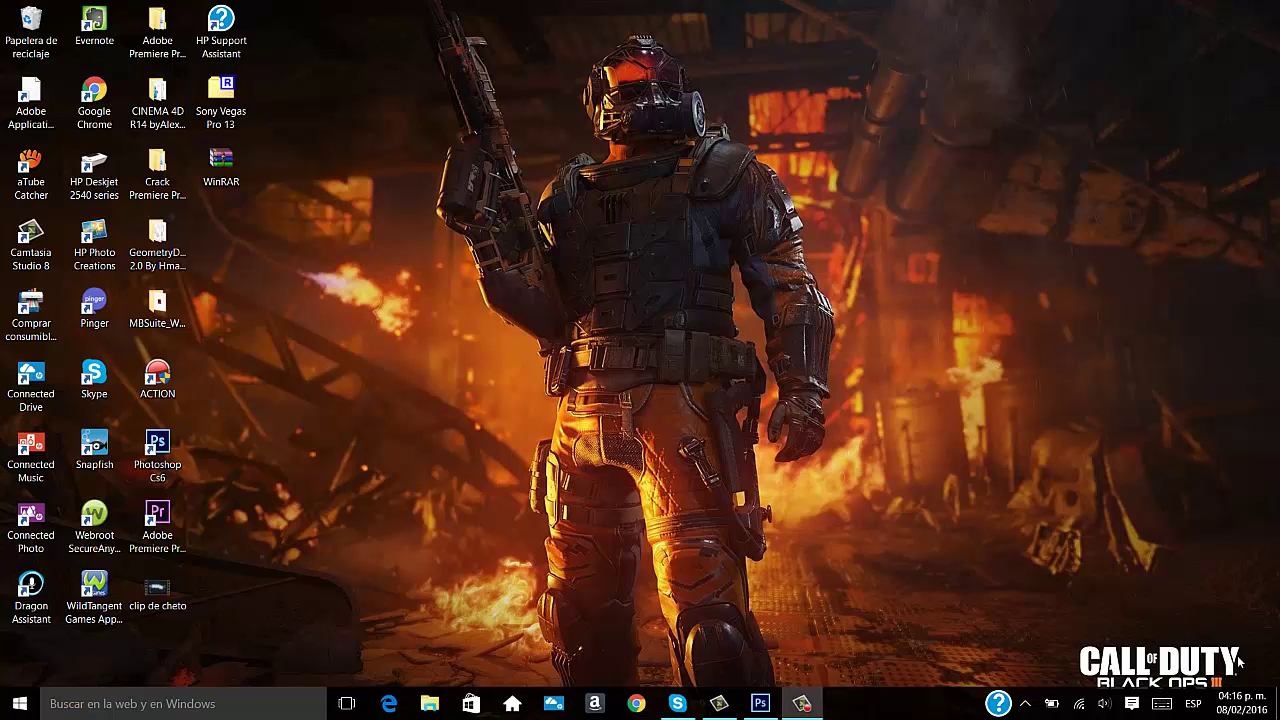
# Bring Photoshop forward, select the Brush tool and scroll through every loaded brush tip
pyautogui.click(758, 704)
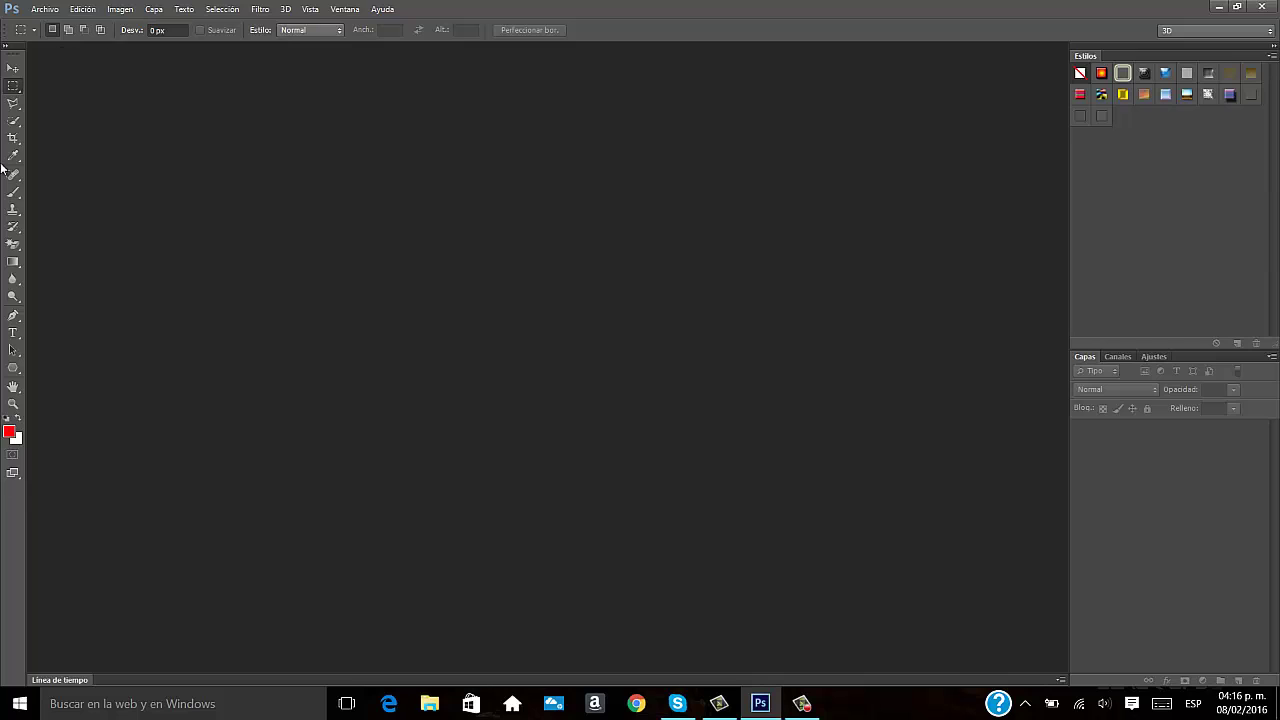
pyautogui.click(12, 193)
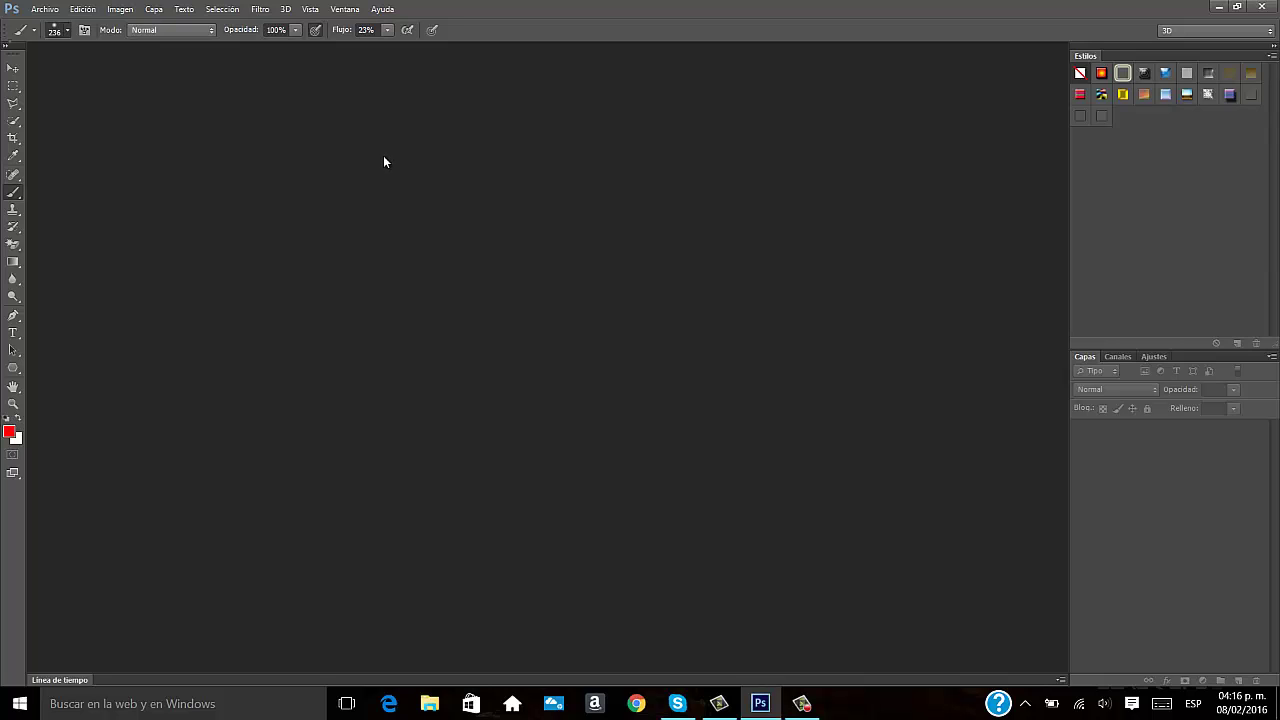
pyautogui.rightClick(8, 42)
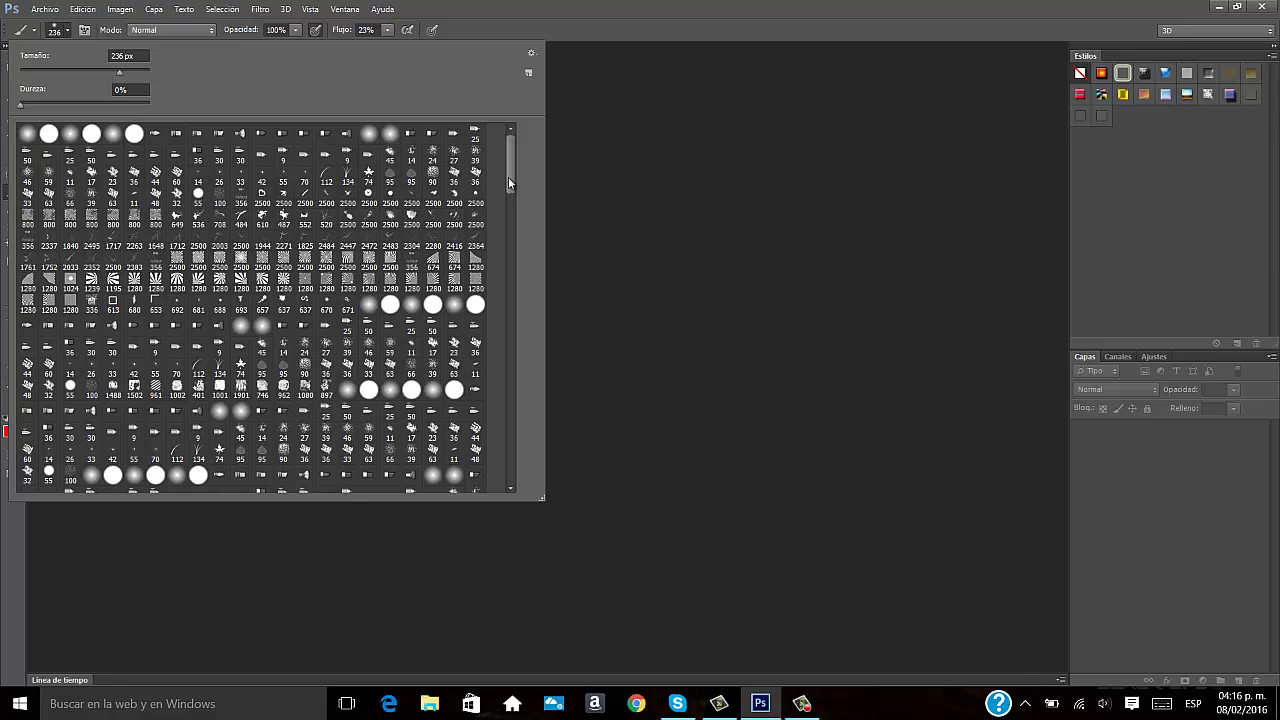
pyautogui.moveTo(508, 180); pyautogui.dragTo(510, 346)
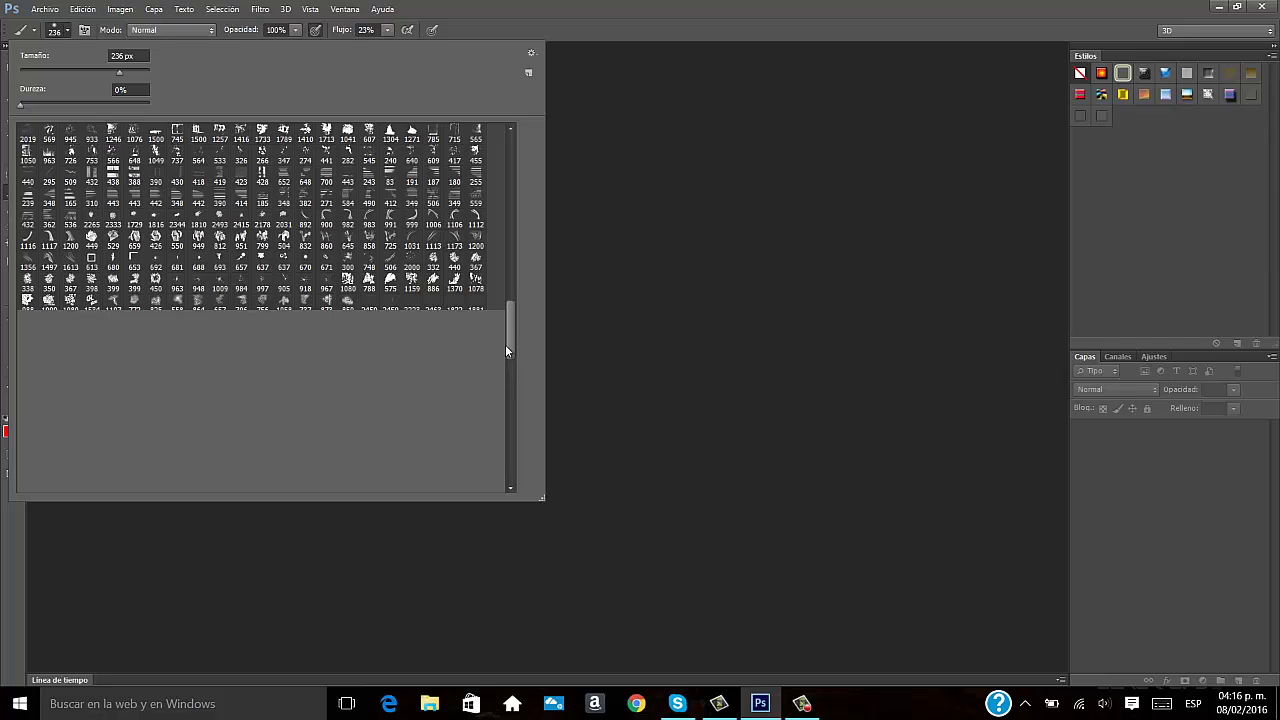
pyautogui.scroll(-3, 291, 300)
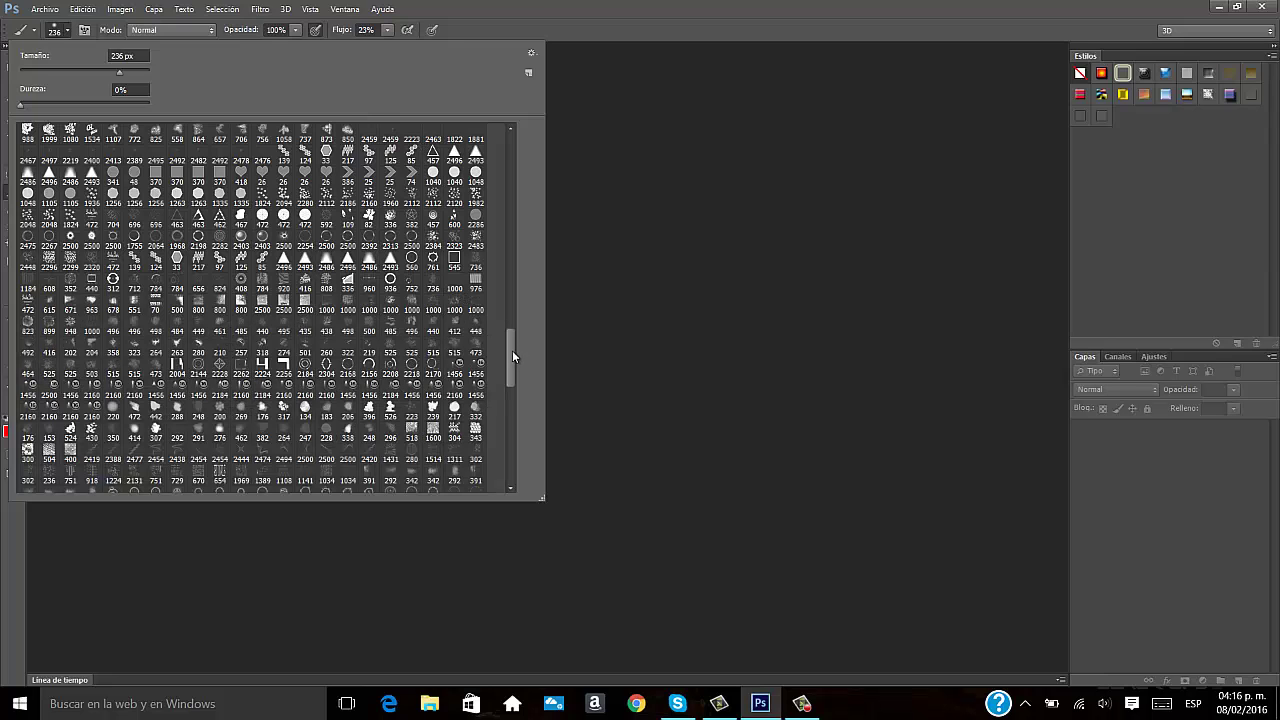
pyautogui.moveTo(512, 350); pyautogui.dragTo(510, 421)
pyautogui.scroll(-5, 509, 449)
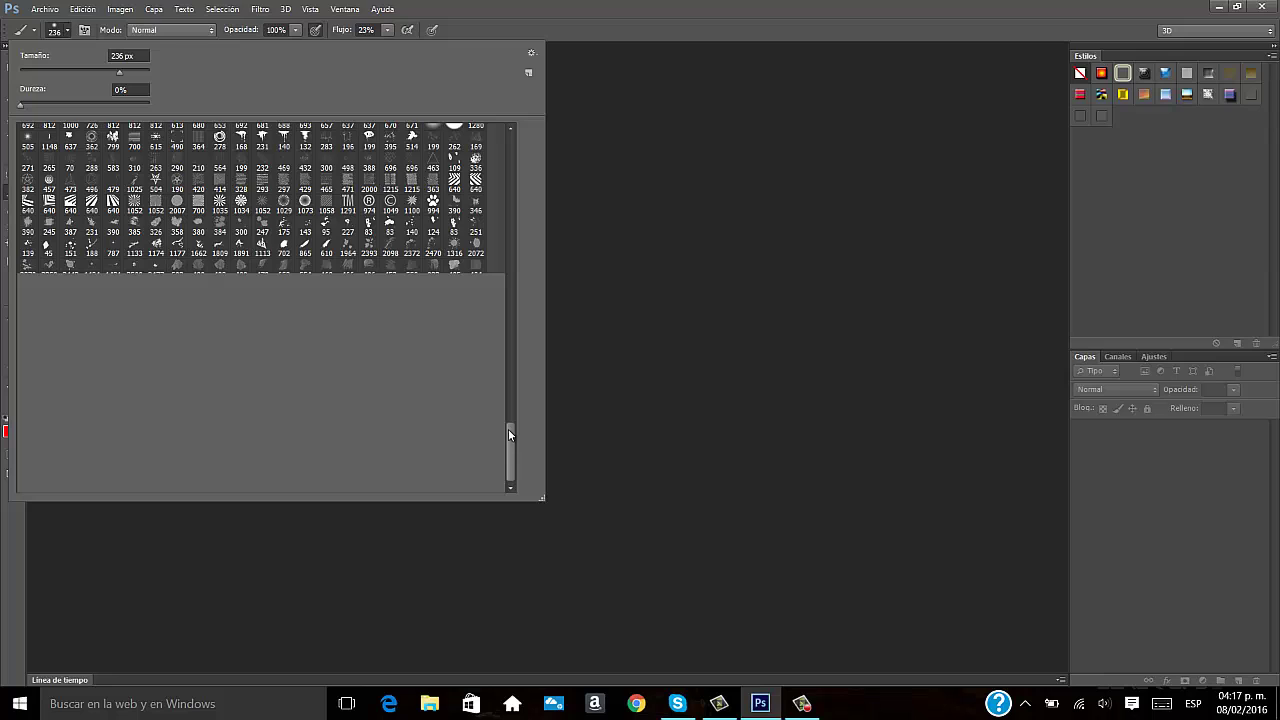
pyautogui.moveTo(508, 429); pyautogui.dragTo(512, 259)
pyautogui.click(716, 253)
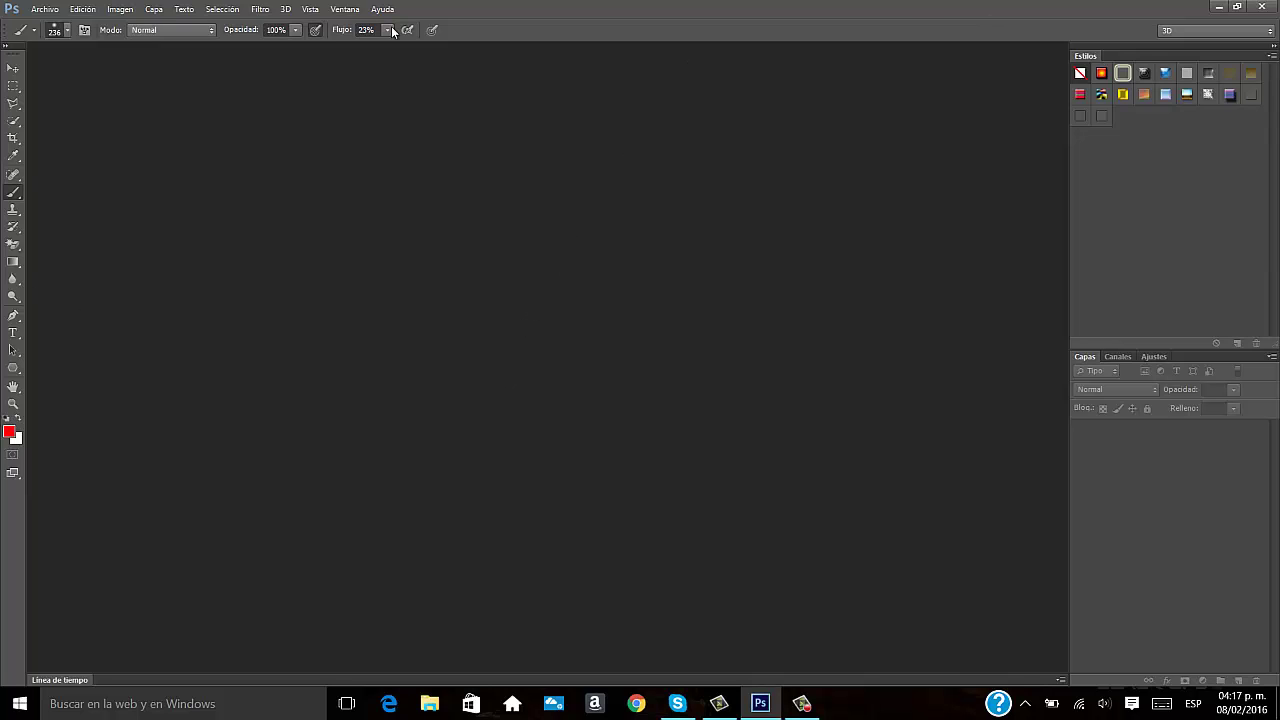
# Select the Move tool, then hide and re-show the Estilos panel from Ventana
pyautogui.click(12, 67)
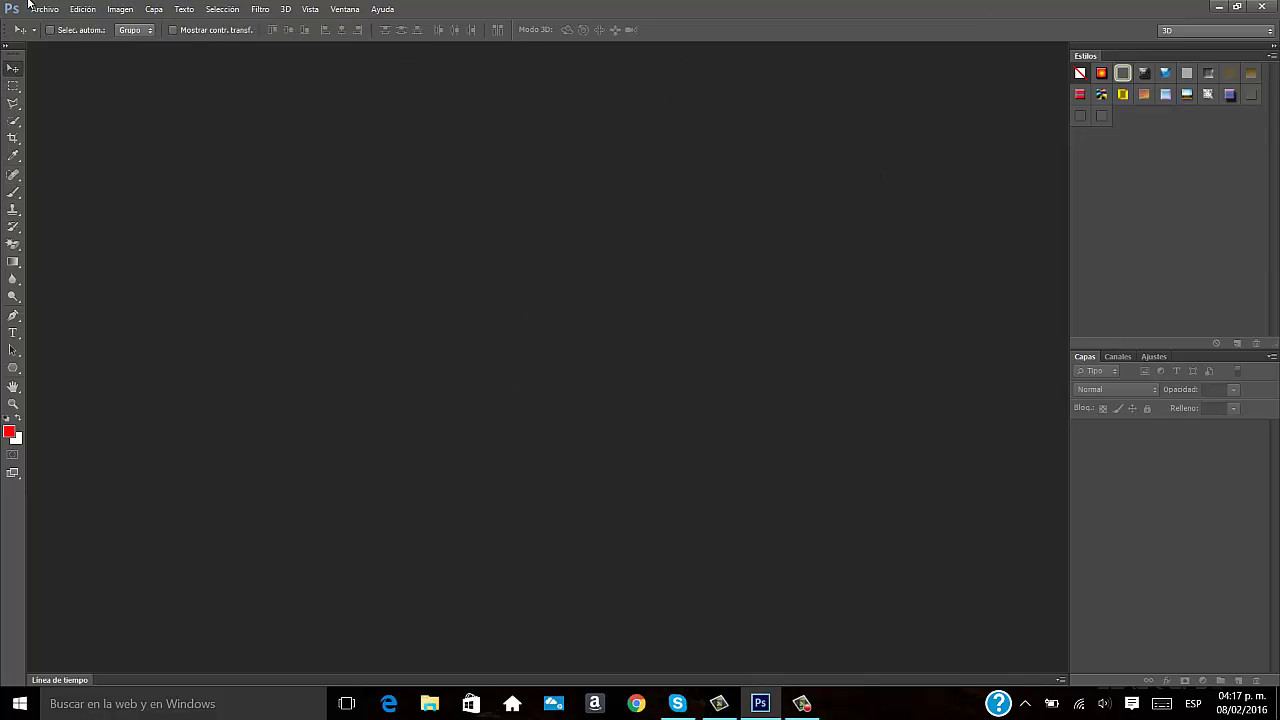
pyautogui.click(44, 9)
pyautogui.press('Escape')
pyautogui.click(344, 9)
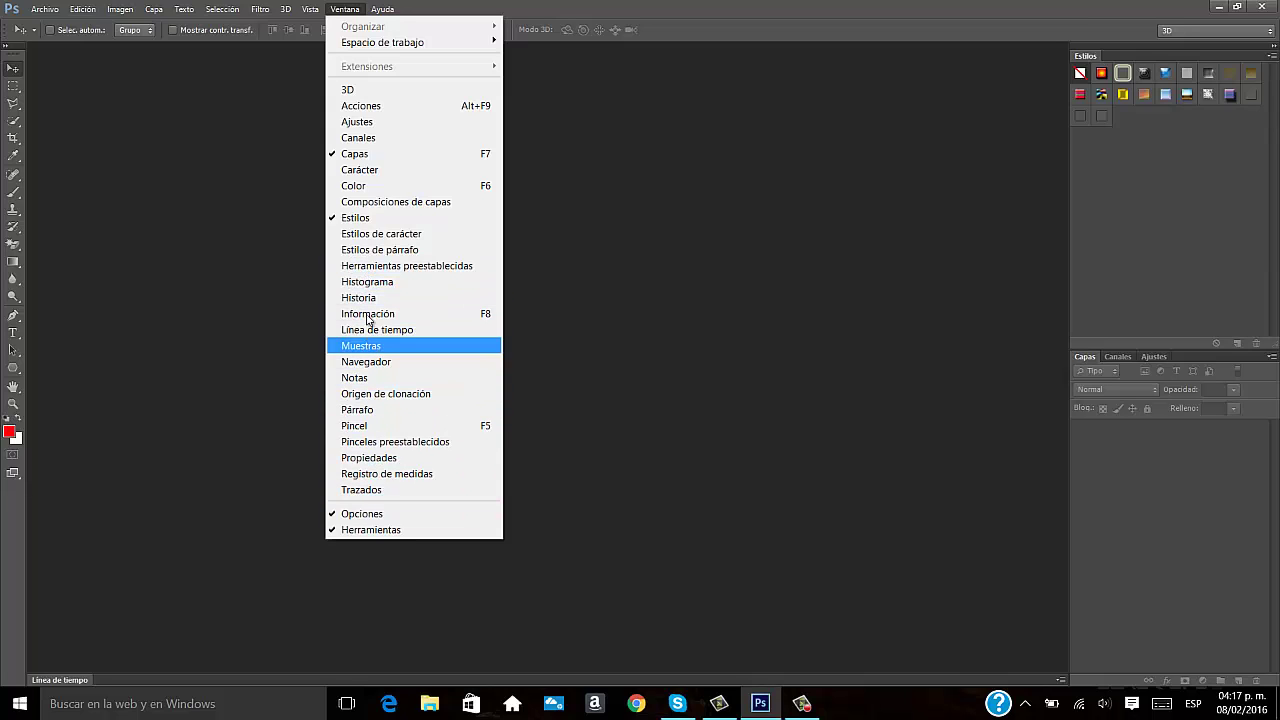
pyautogui.click(352, 222)
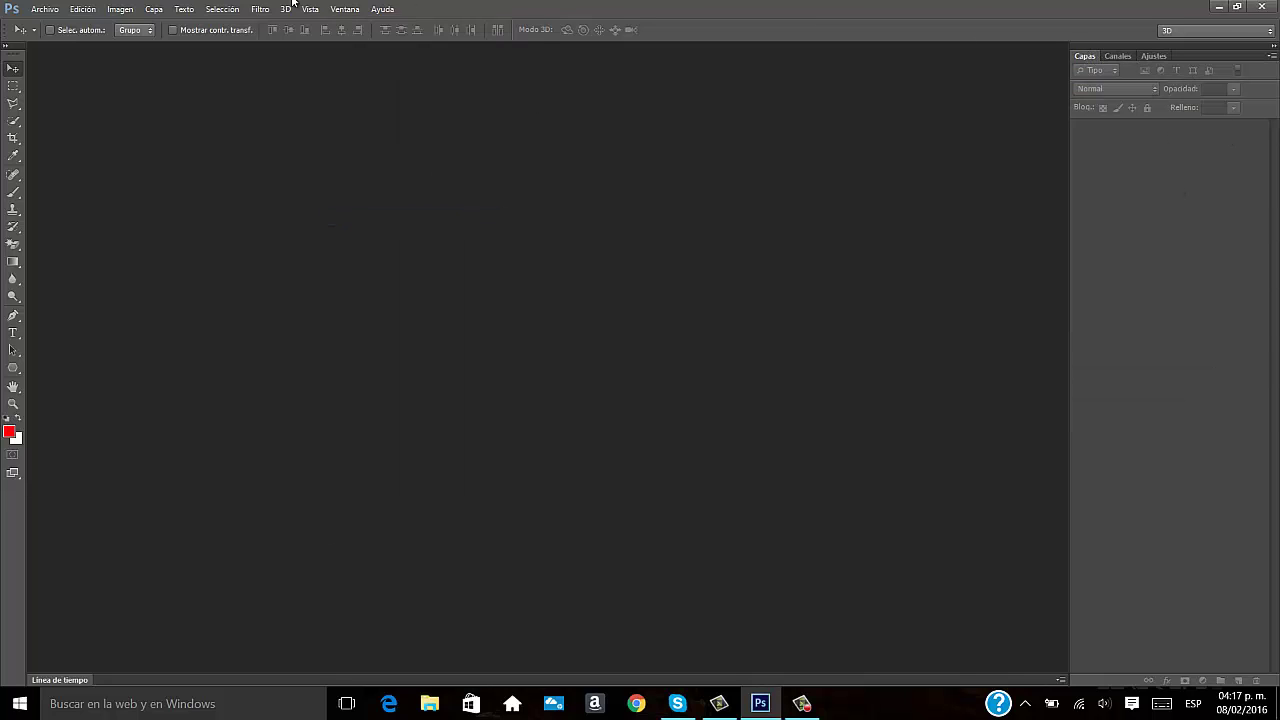
pyautogui.click(343, 8)
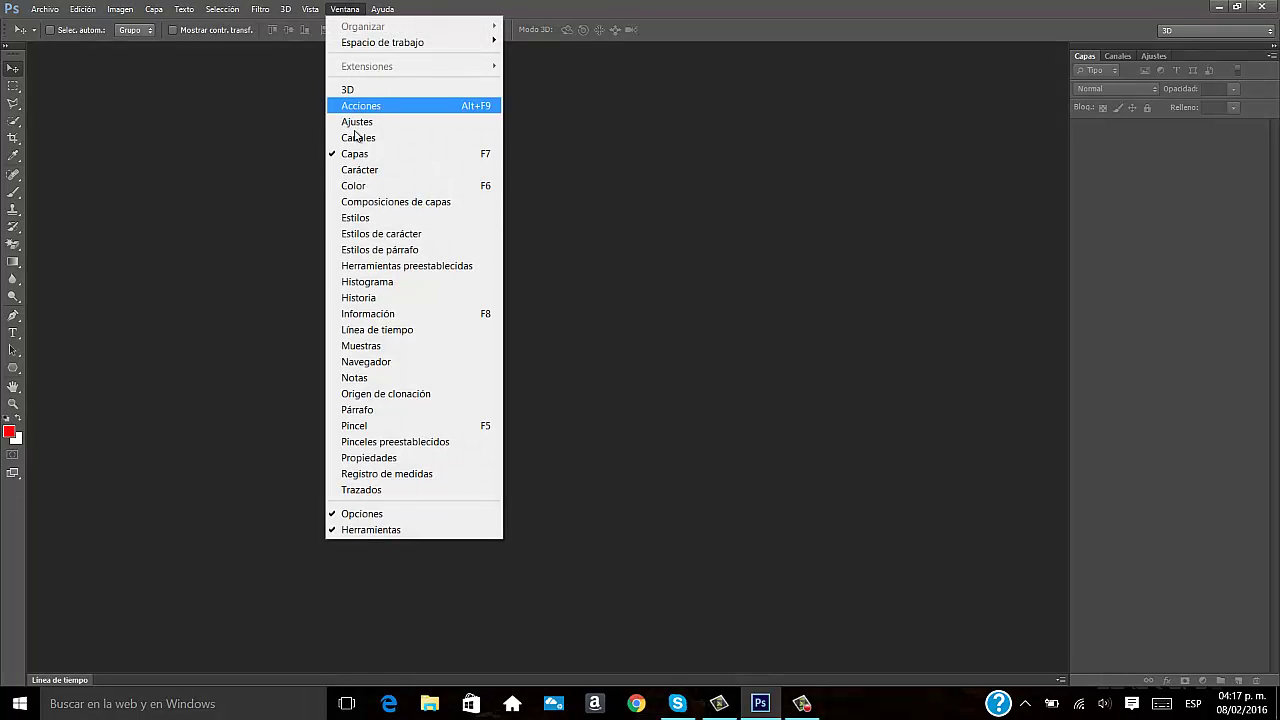
pyautogui.click(352, 218)
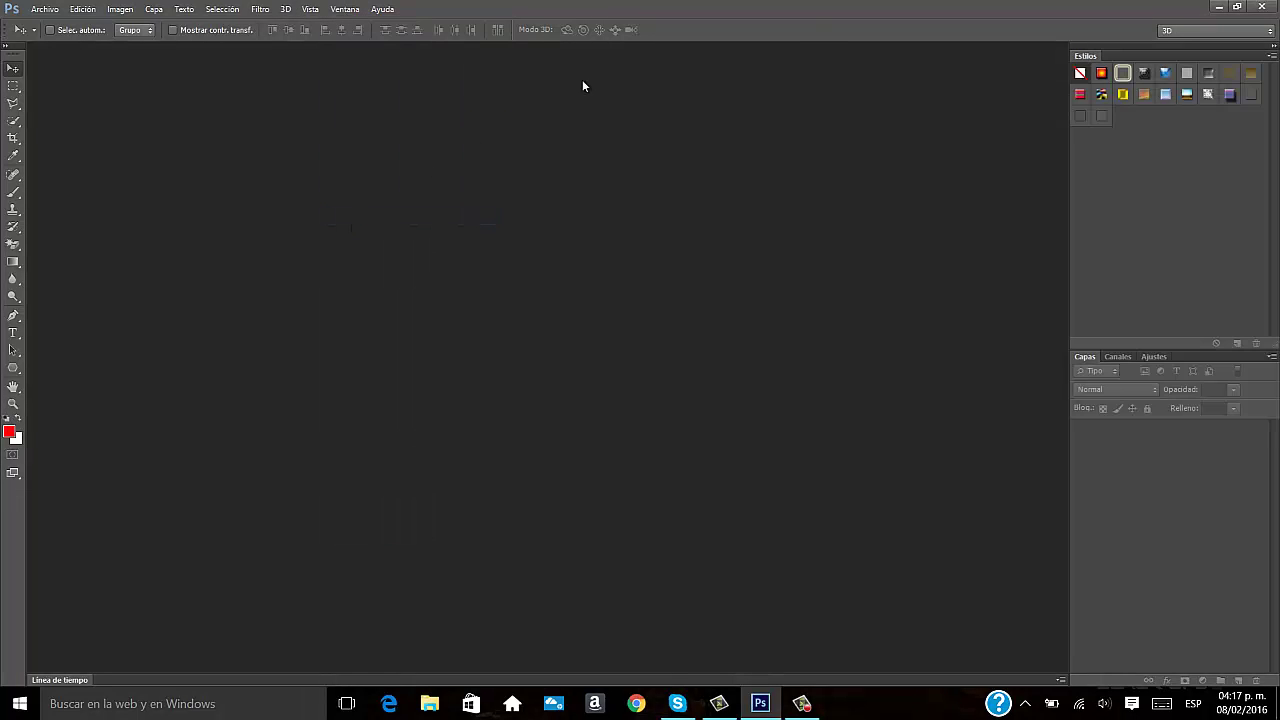
# Show the Color panel, then close it with its panel menu's Cerrar command
pyautogui.click(344, 8)
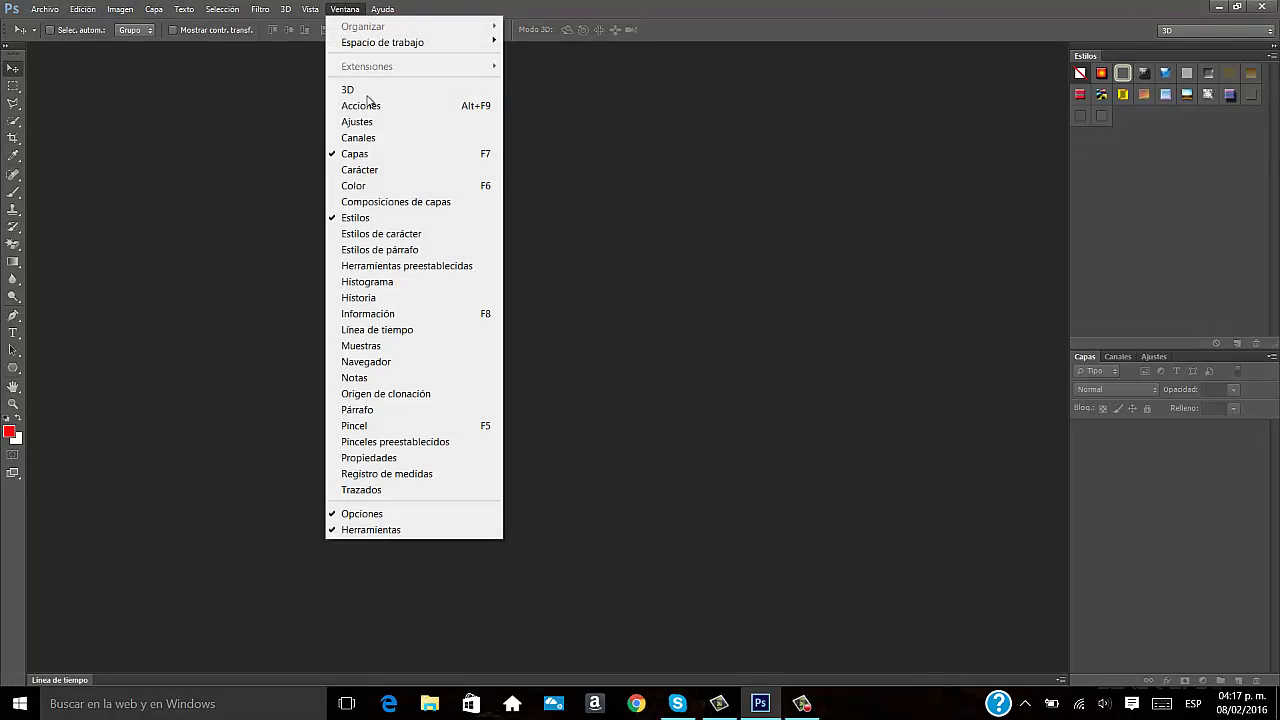
pyautogui.click(366, 183)
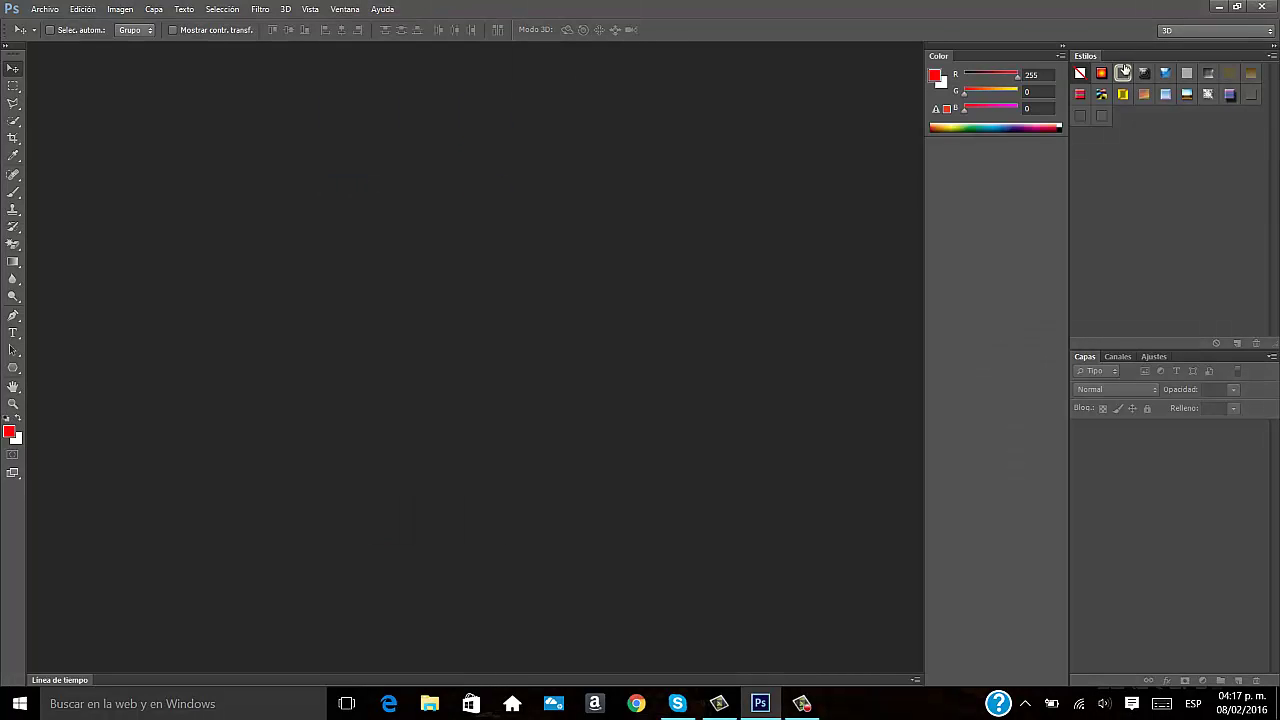
pyautogui.click(1061, 56)
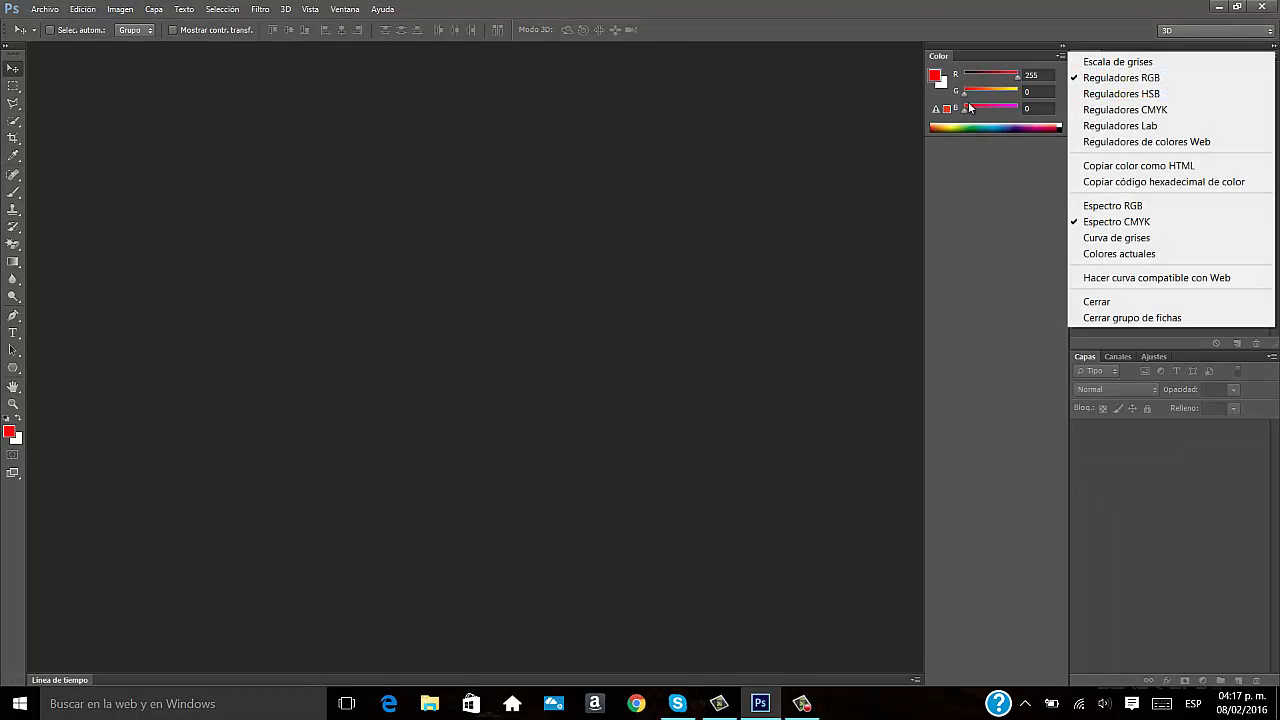
pyautogui.click(760, 152)
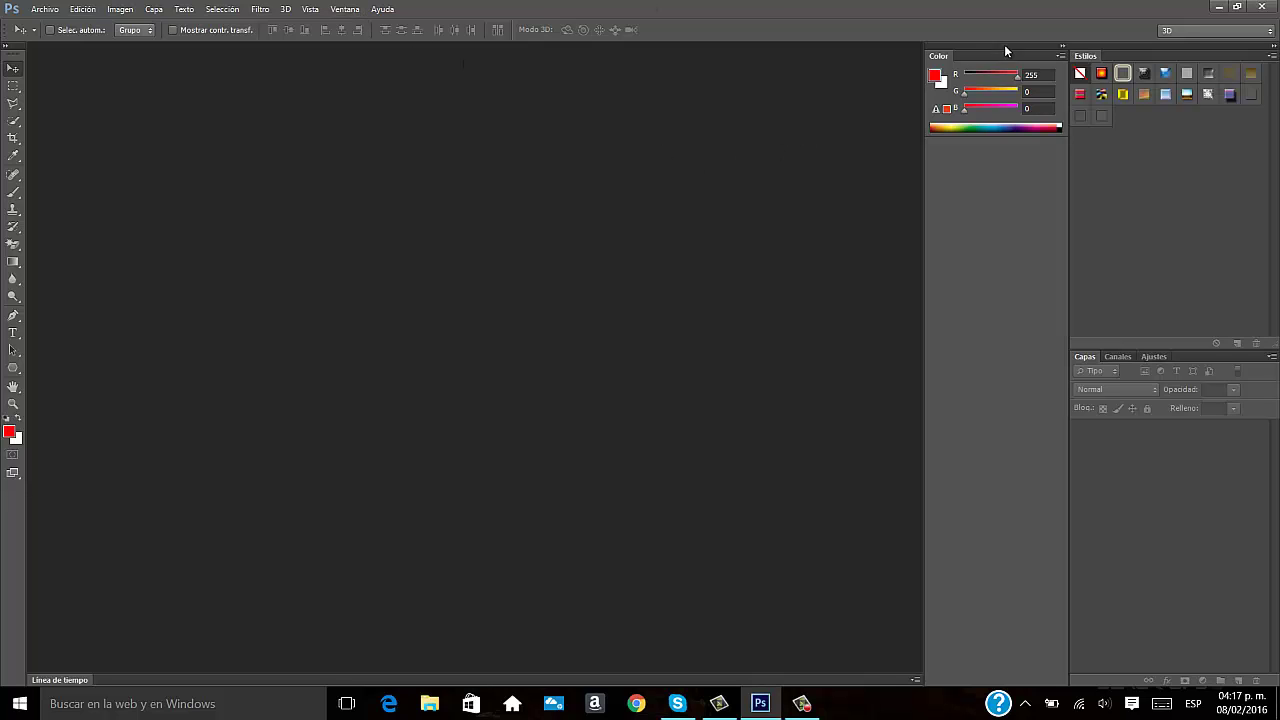
pyautogui.click(1061, 56)
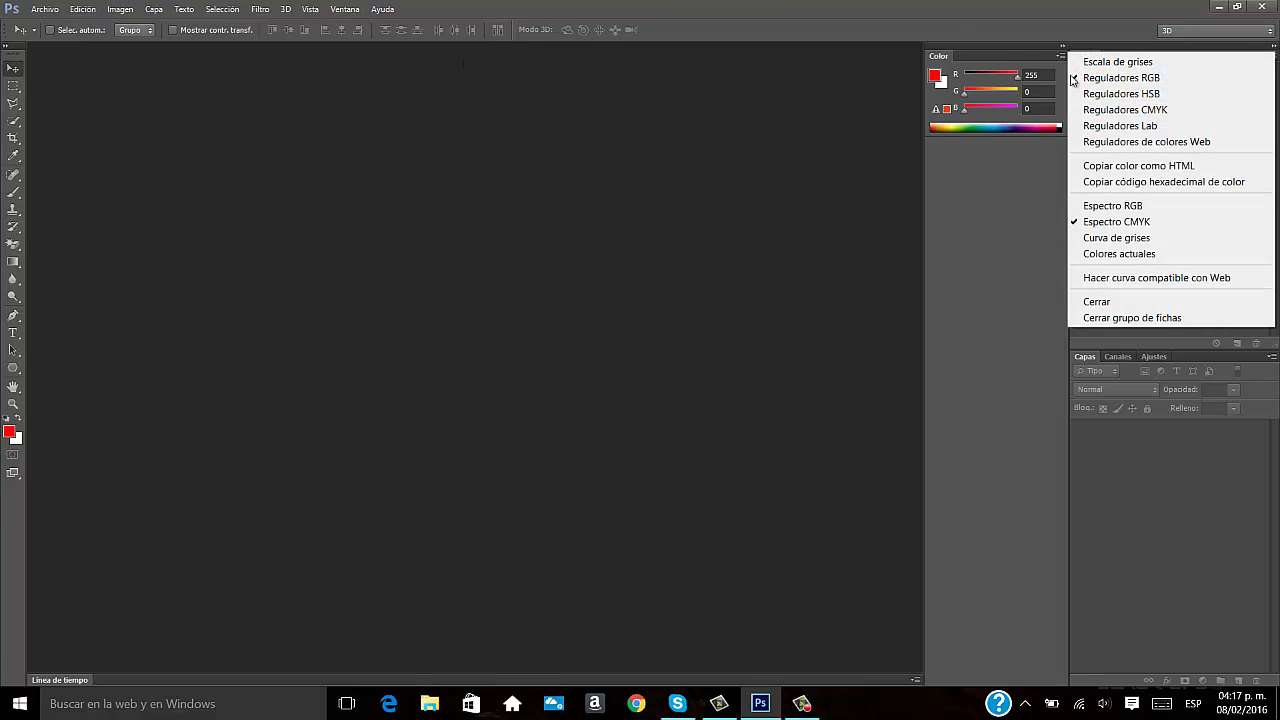
pyautogui.click(1092, 302)
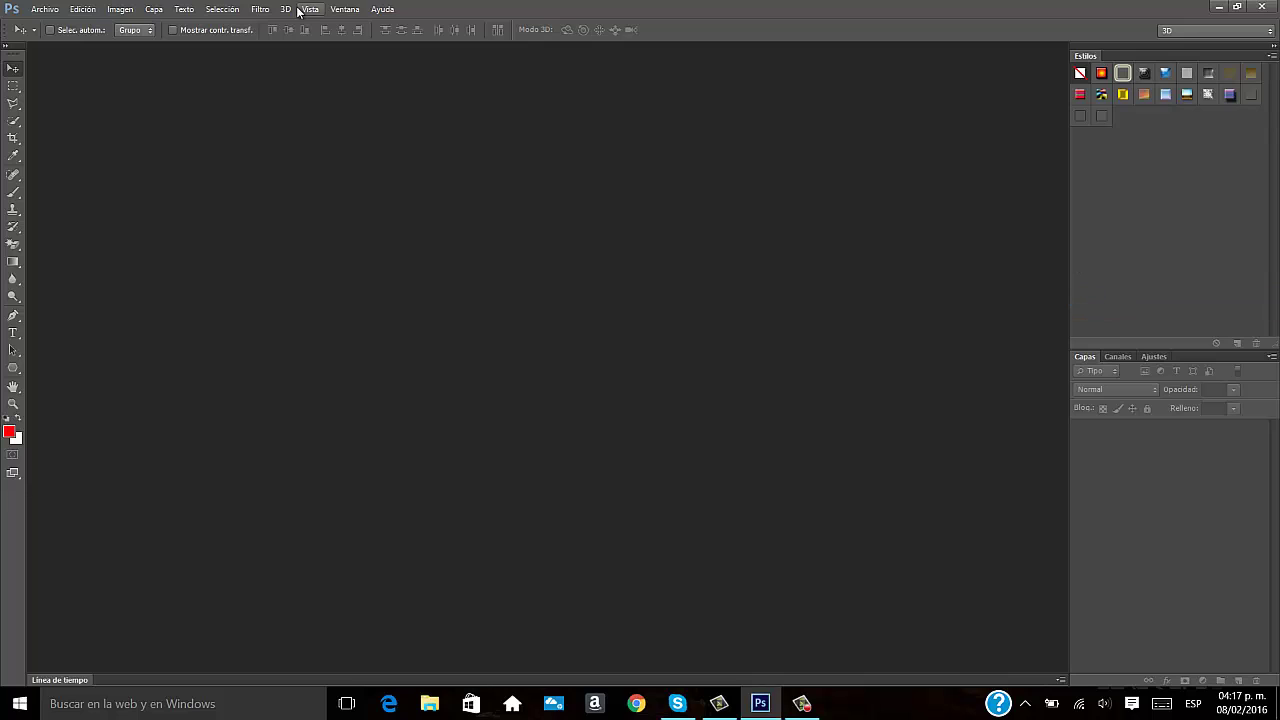
pyautogui.click(334, 8)
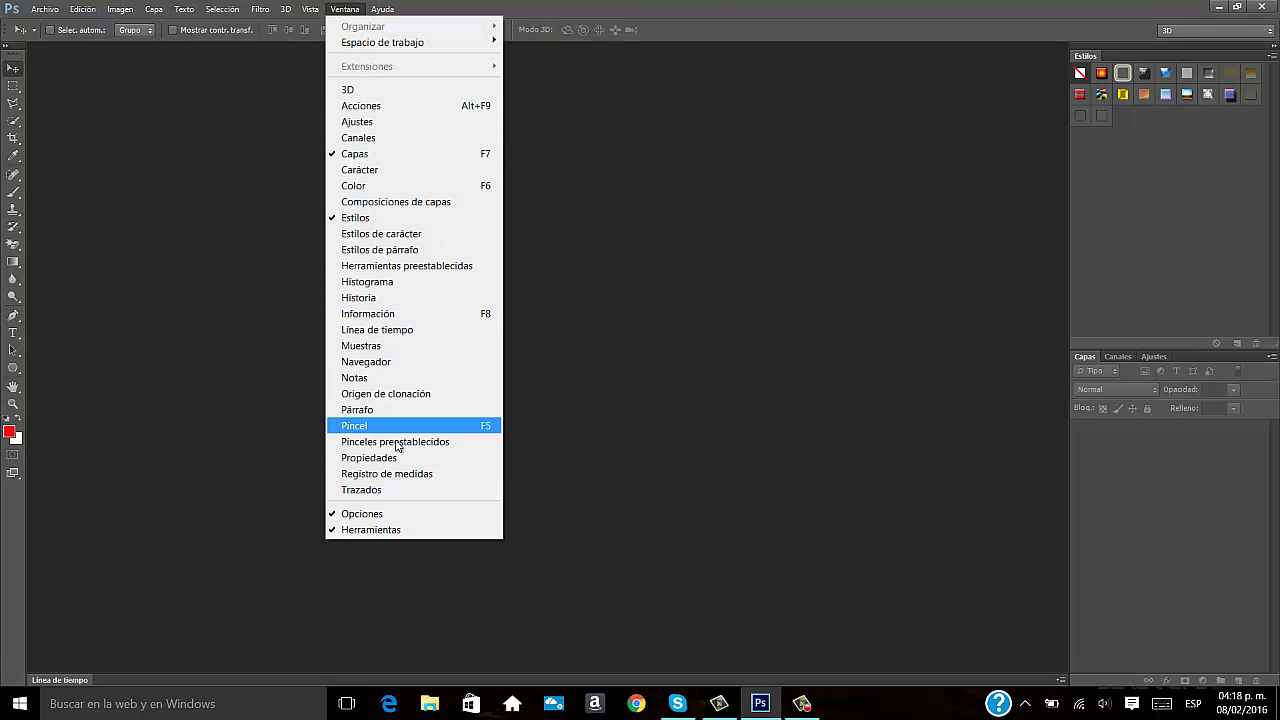
# Load Pack Estilos.asl from Descargas into the Styles panel with Cargar estilos
pyautogui.click(729, 291)
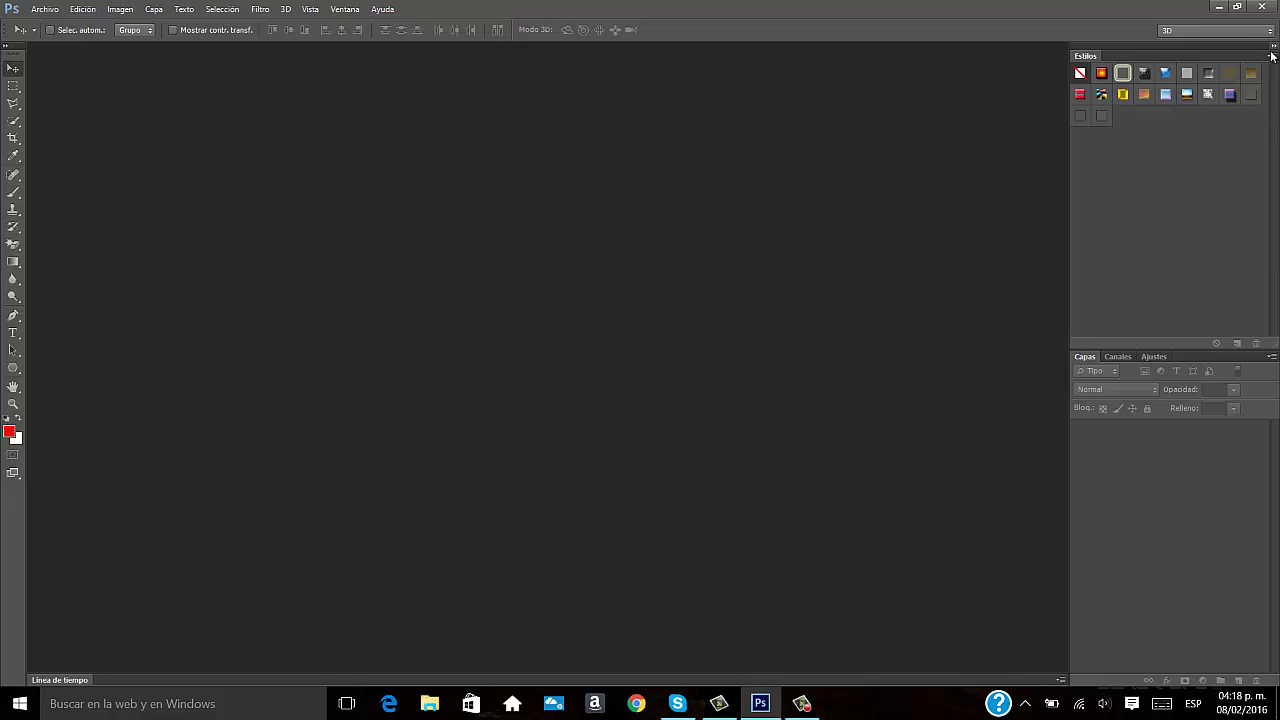
pyautogui.click(1270, 60)
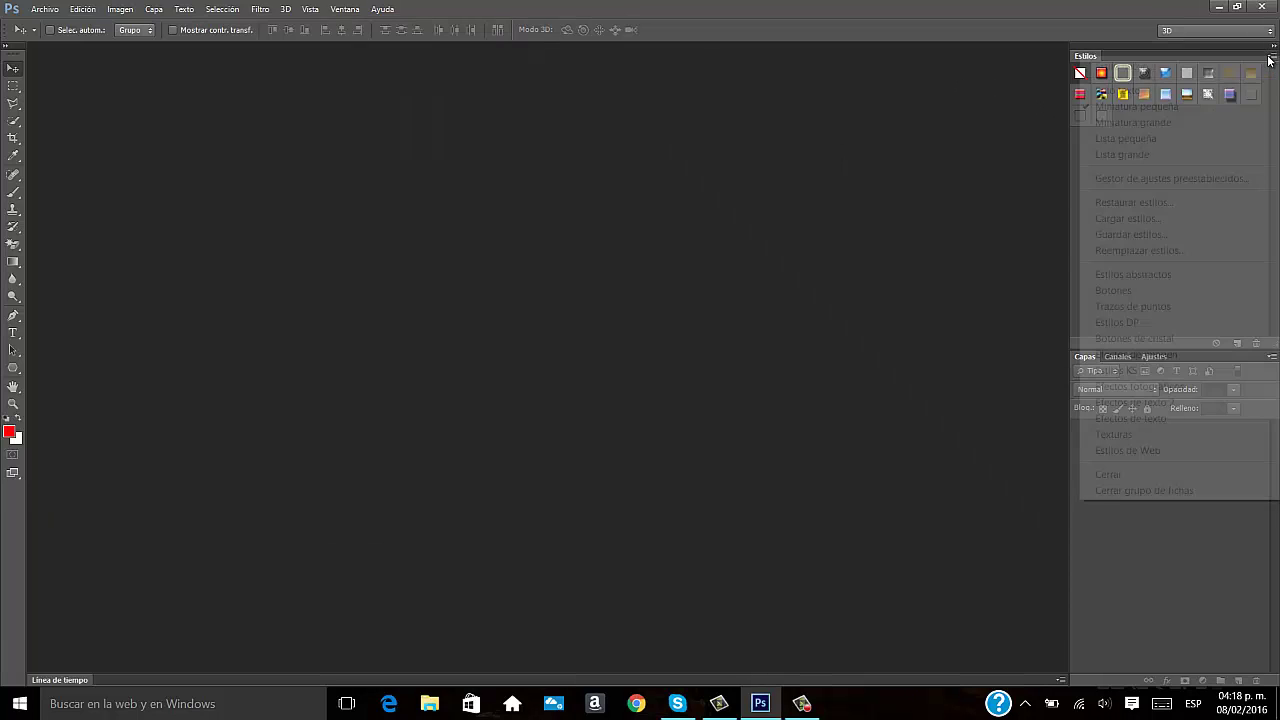
pyautogui.click(939, 48)
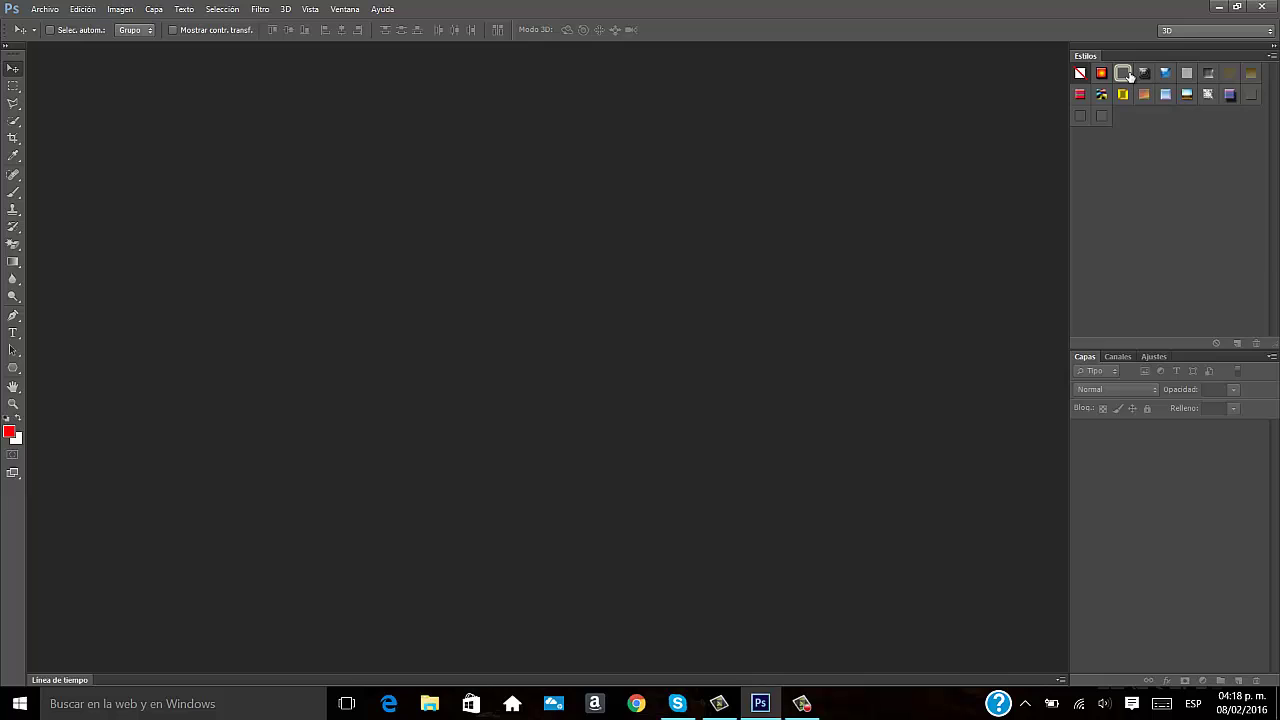
pyautogui.click(1272, 57)
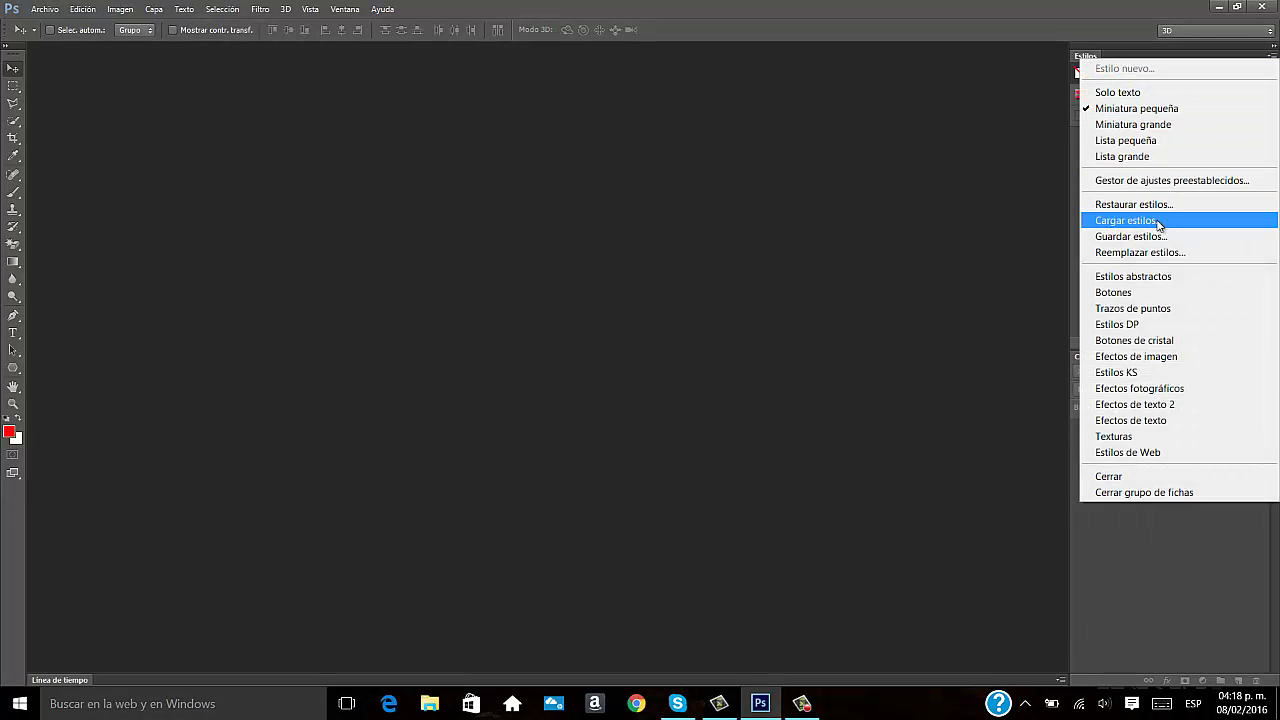
pyautogui.click(1158, 222)
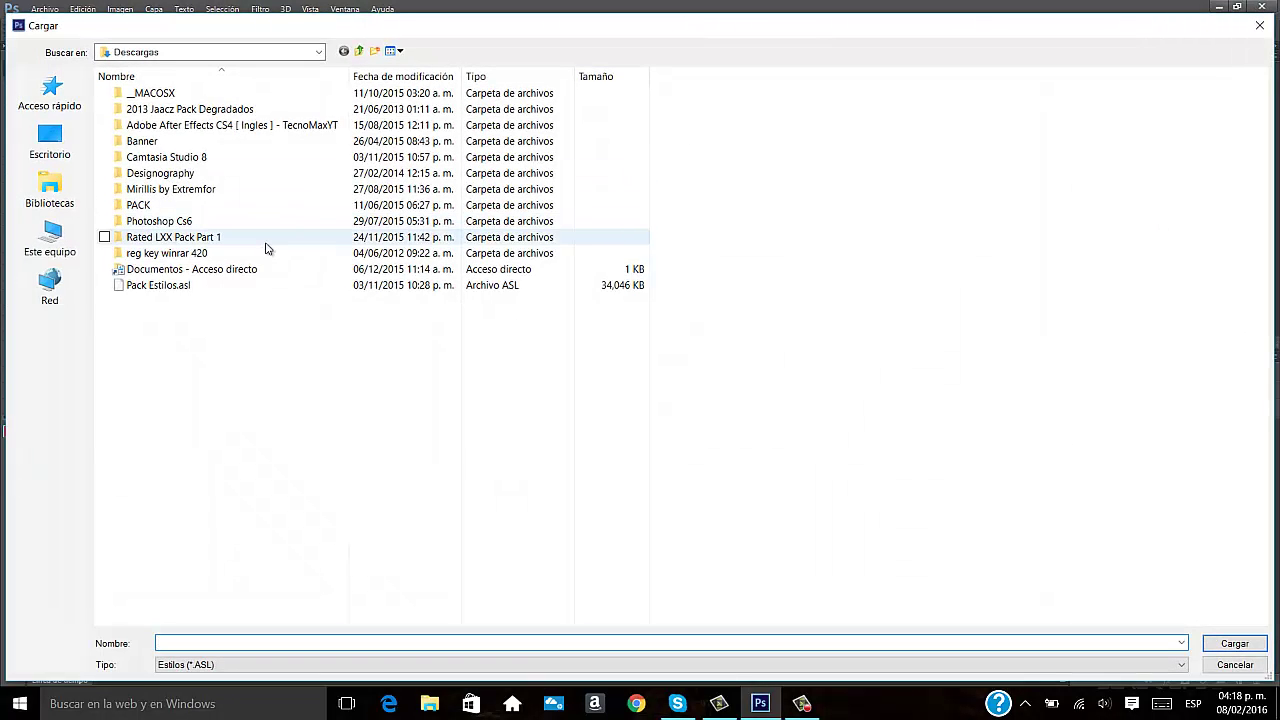
pyautogui.click(258, 286)
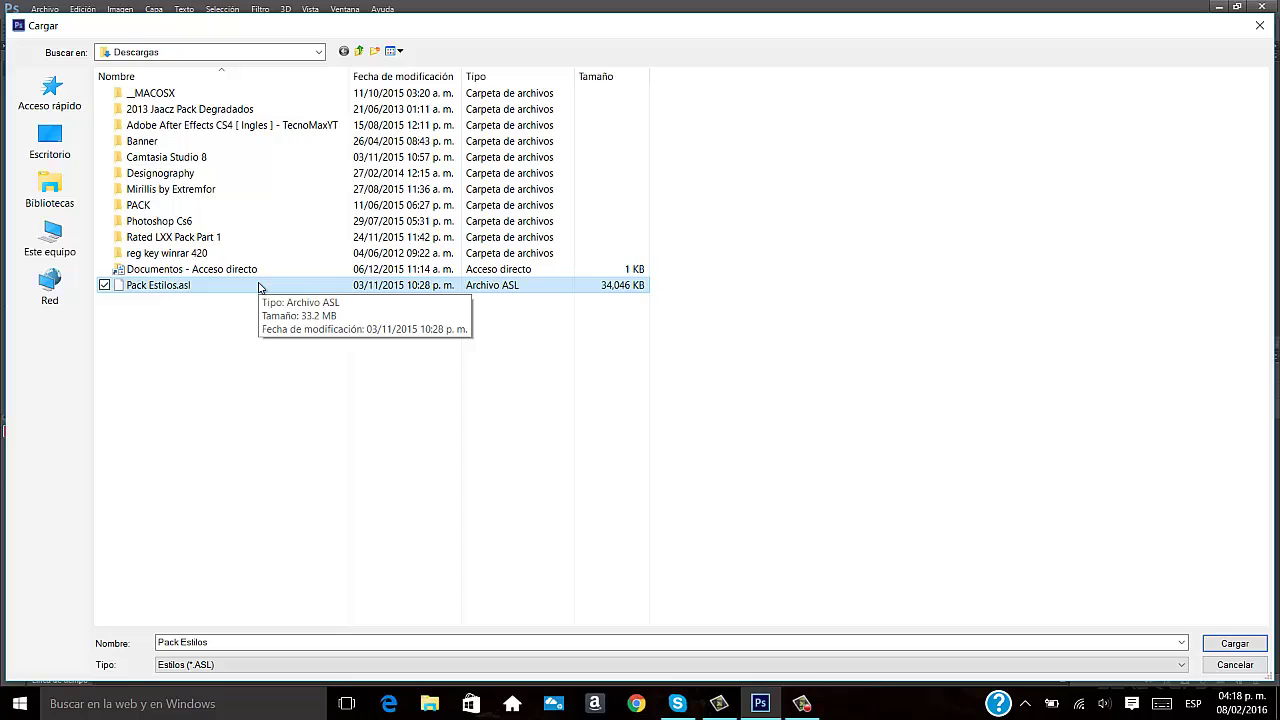
pyautogui.doubleClick(258, 286)
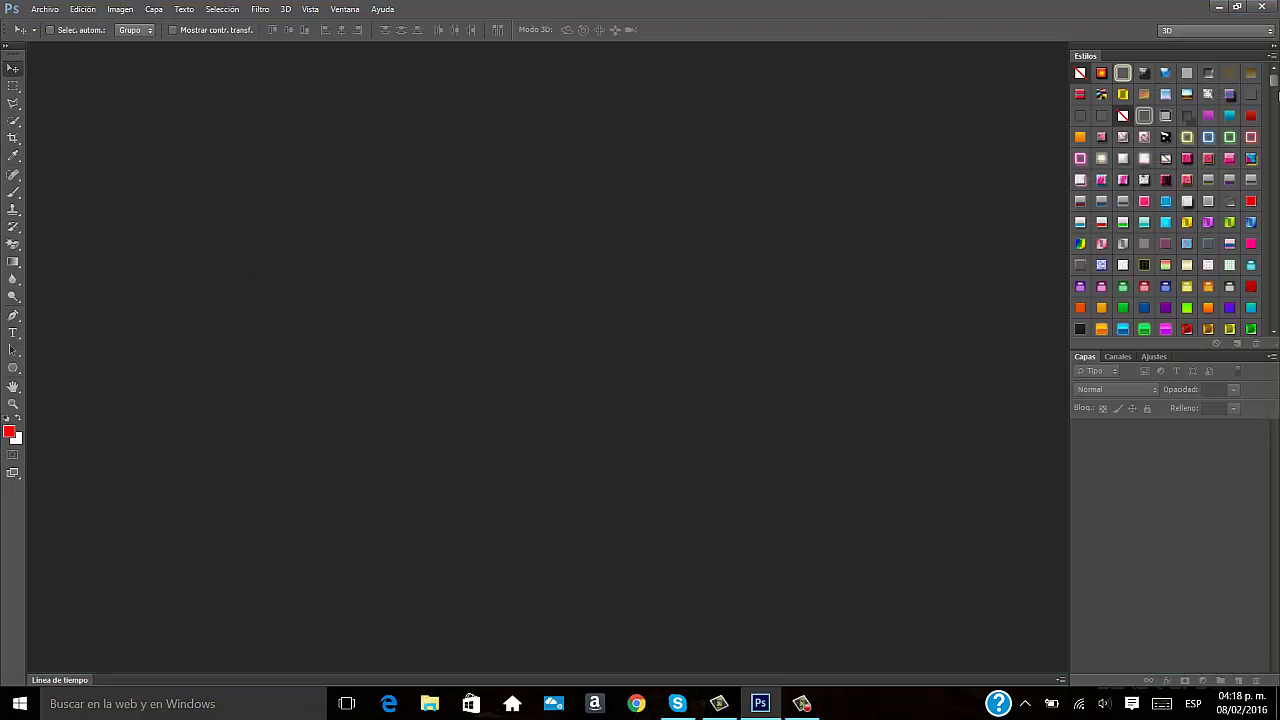
pyautogui.moveTo(1273, 87); pyautogui.dragTo(1273, 148)
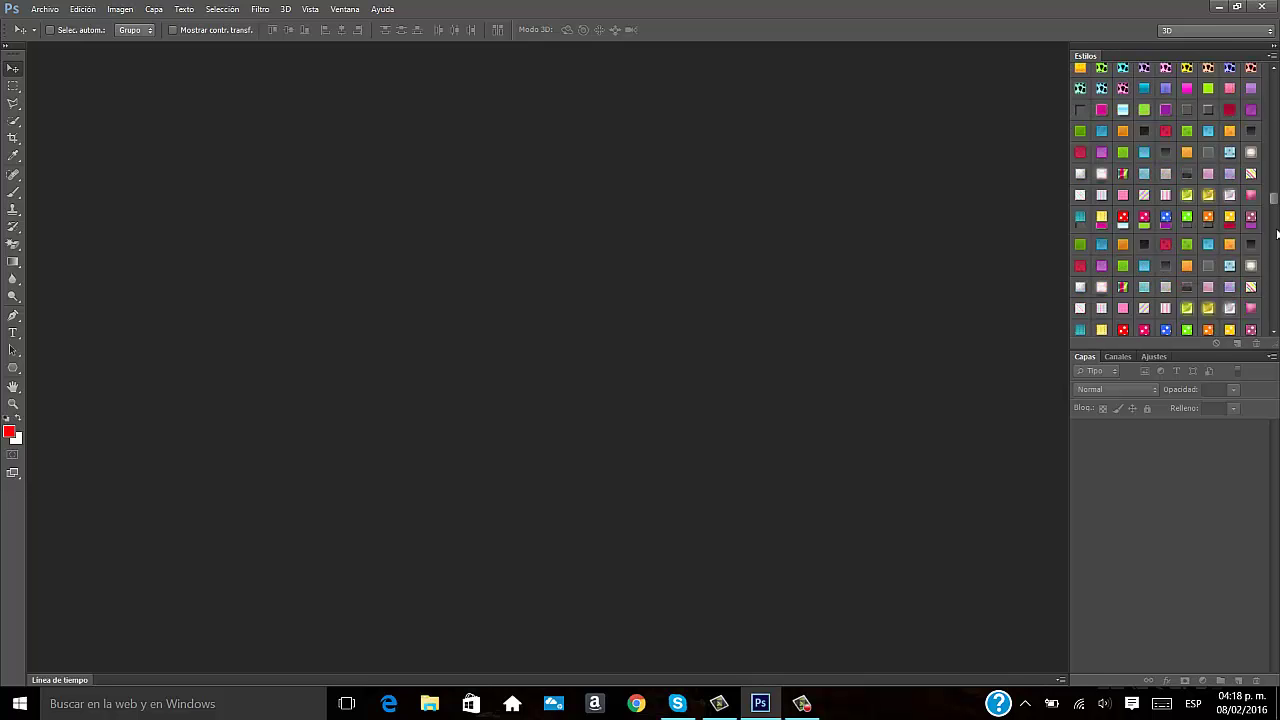
pyautogui.moveTo(1273, 148)
pyautogui.mouseDown()
pyautogui.moveTo(1273, 321)
pyautogui.moveTo(1275, 80)
pyautogui.mouseUp()
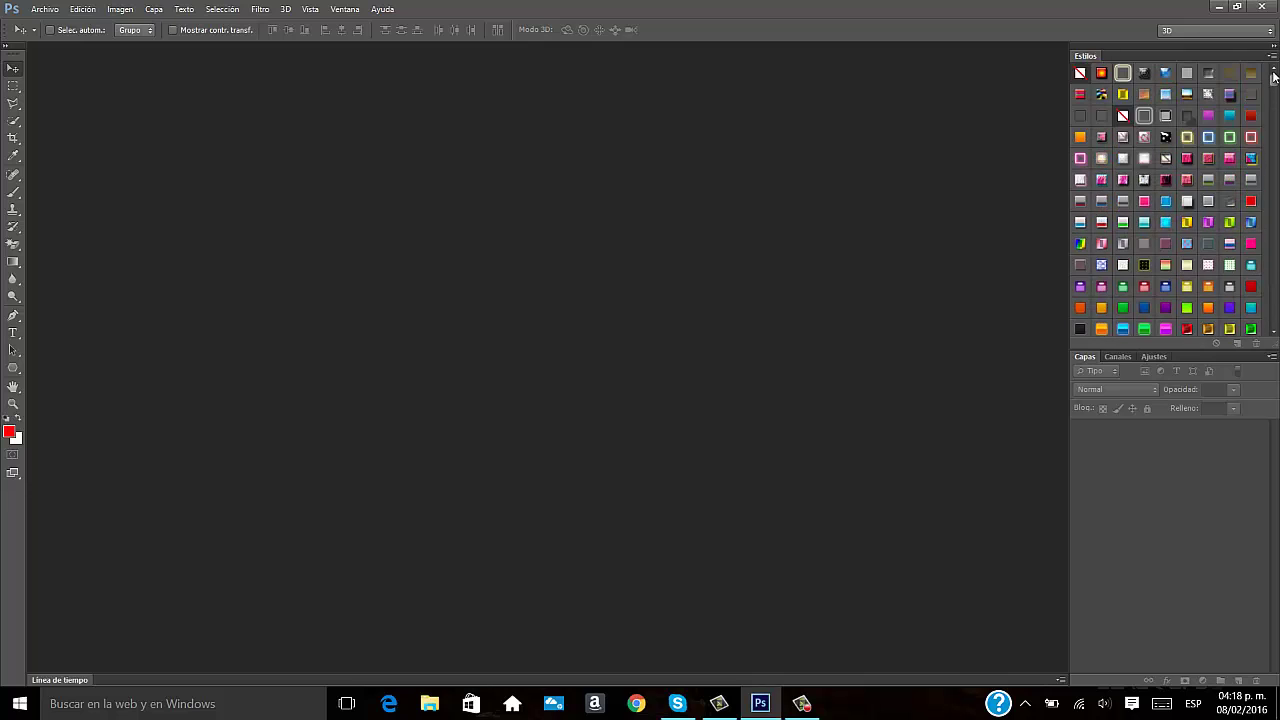
# Start loading another style set, then open Cargar pinceles from the Brush picker and cancel it
pyautogui.click(1272, 56)
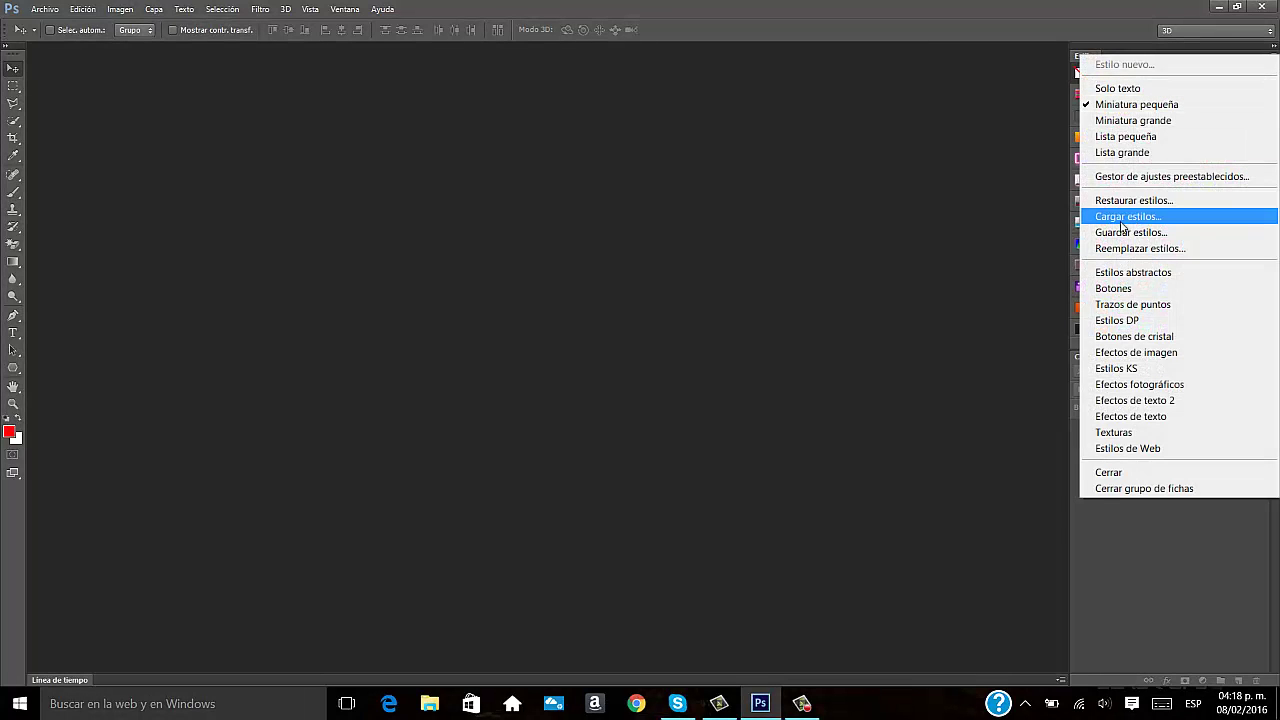
pyautogui.click(1124, 218)
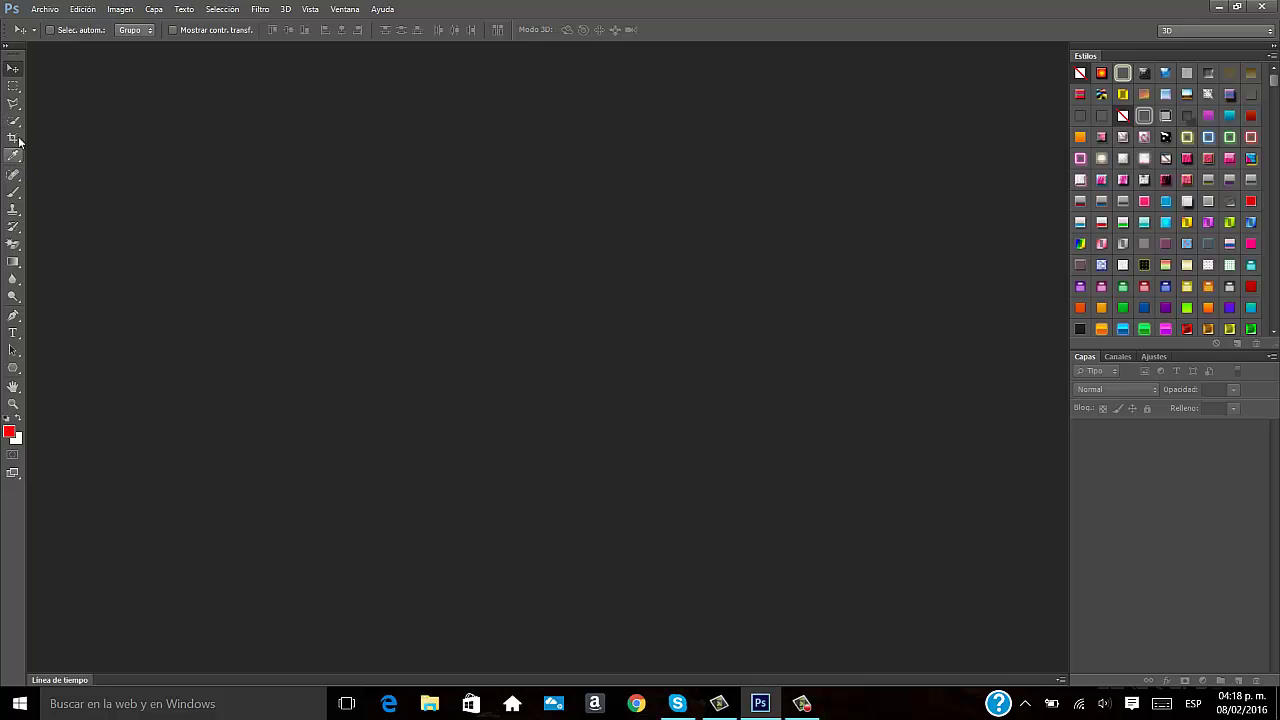
pyautogui.click(12, 192)
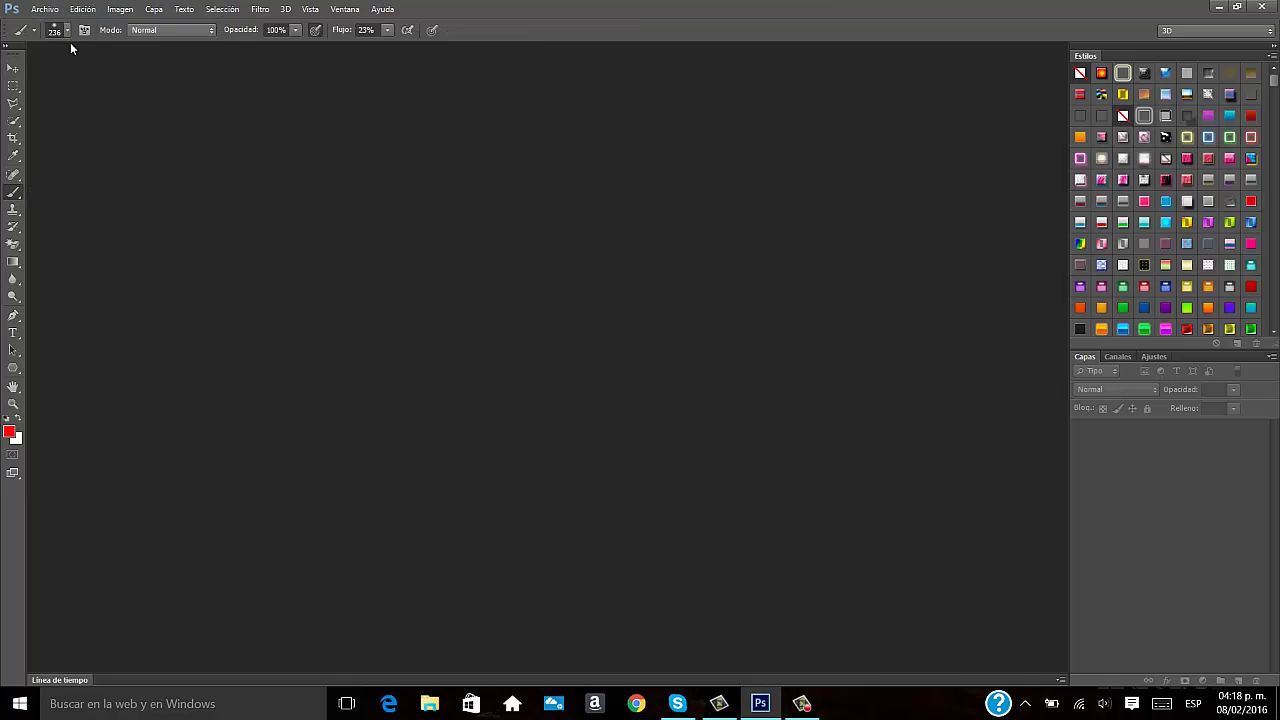
pyautogui.click(66, 33)
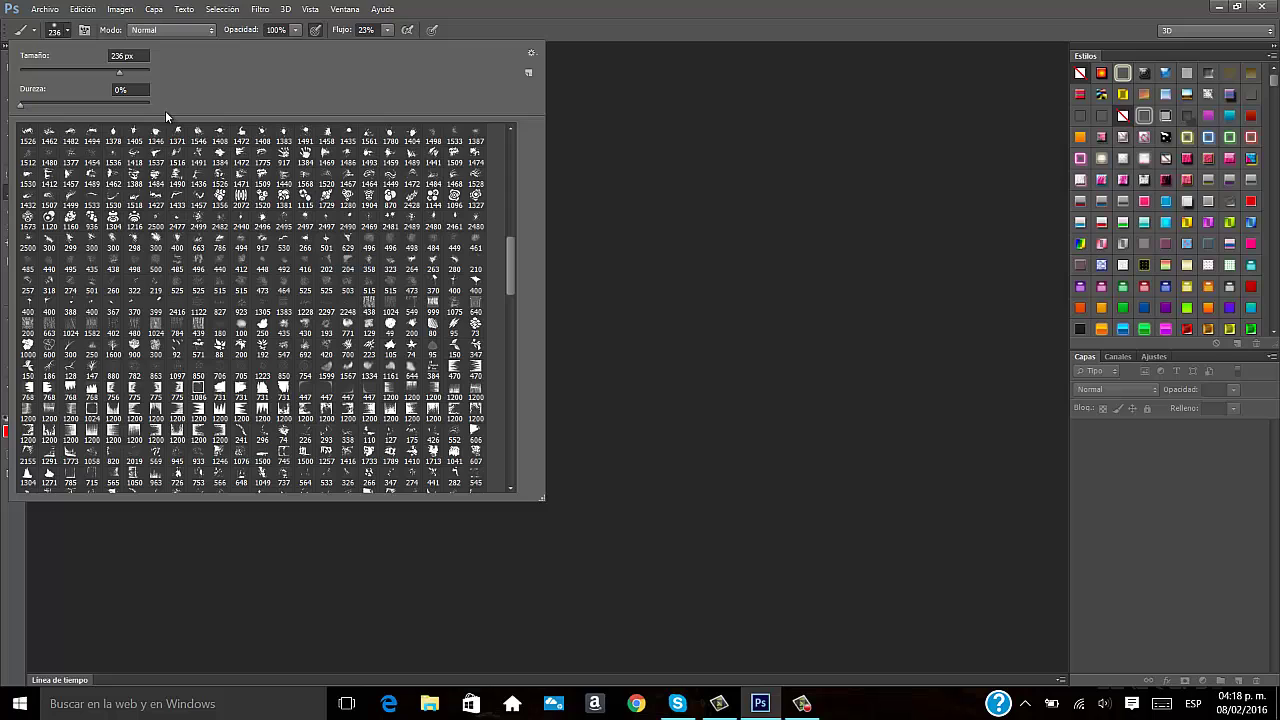
pyautogui.click(532, 57)
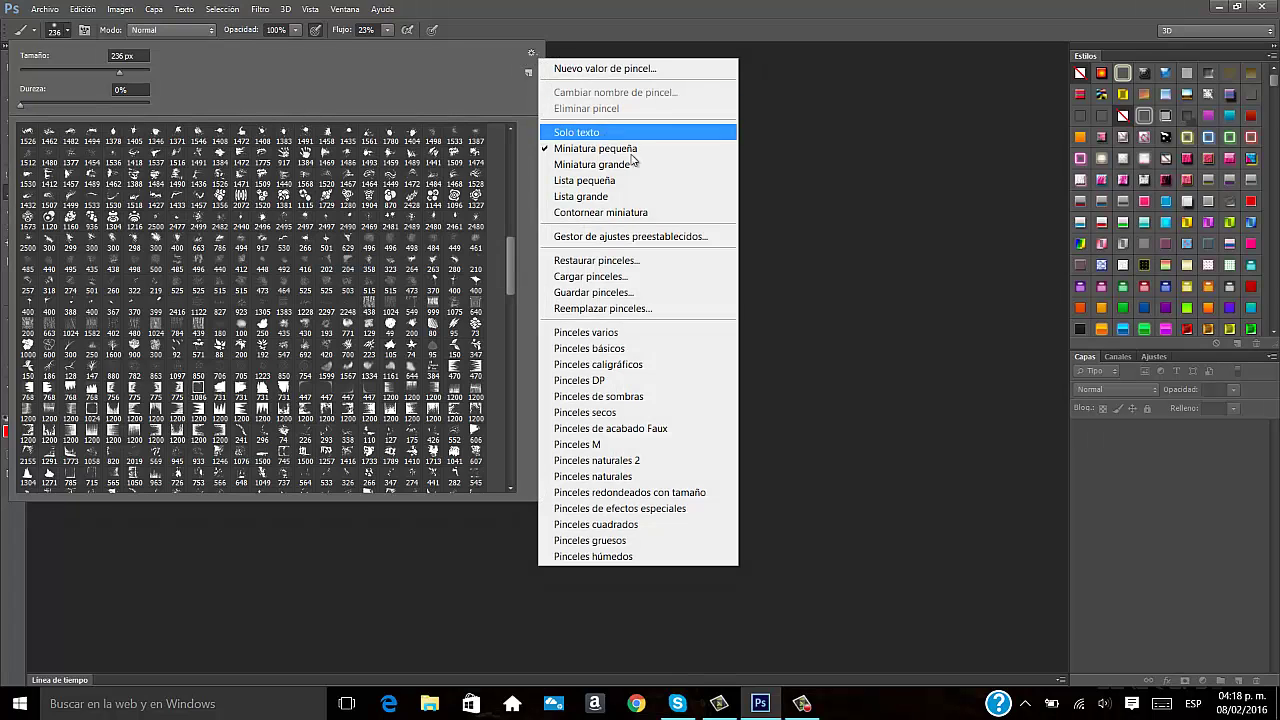
pyautogui.click(623, 277)
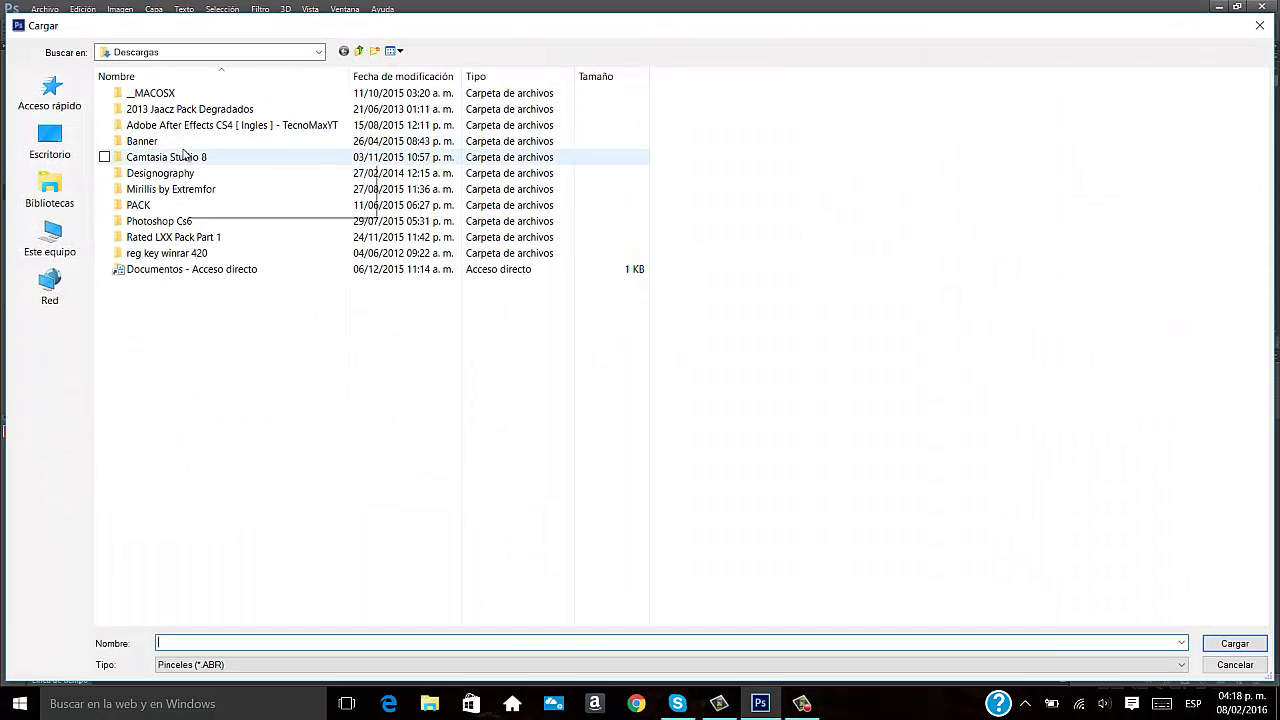
pyautogui.click(47, 192)
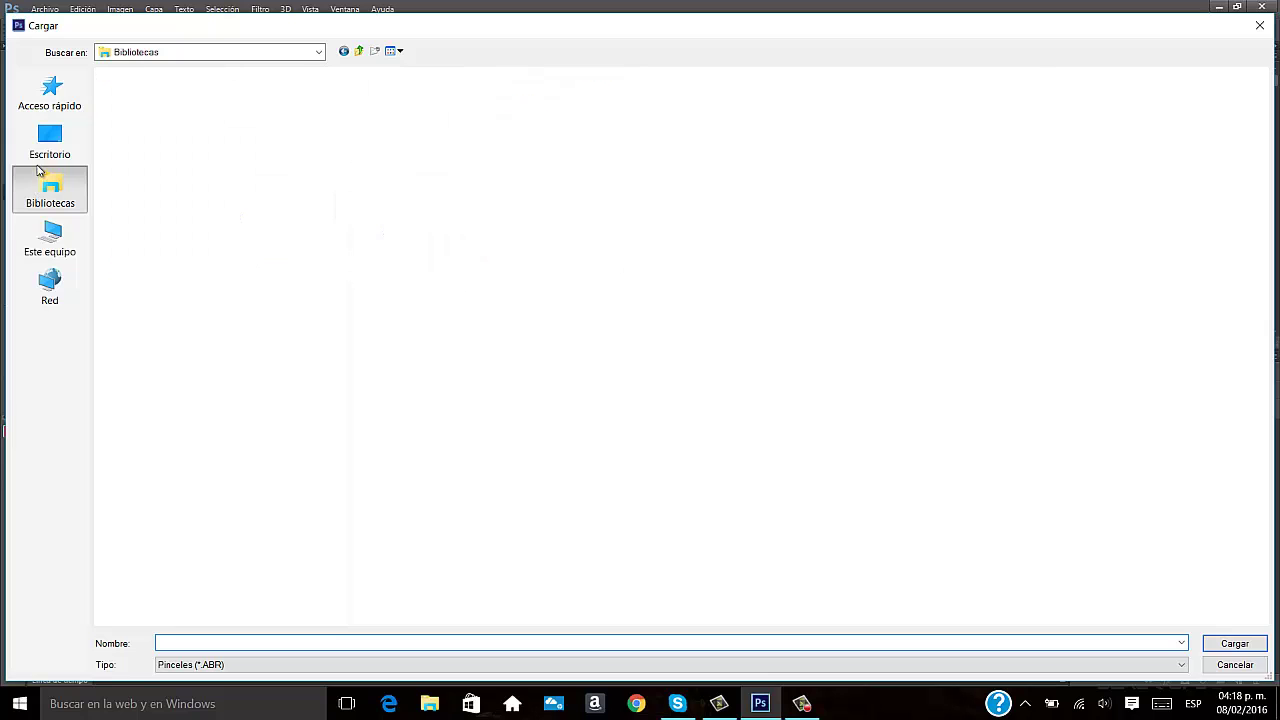
pyautogui.click(1259, 25)
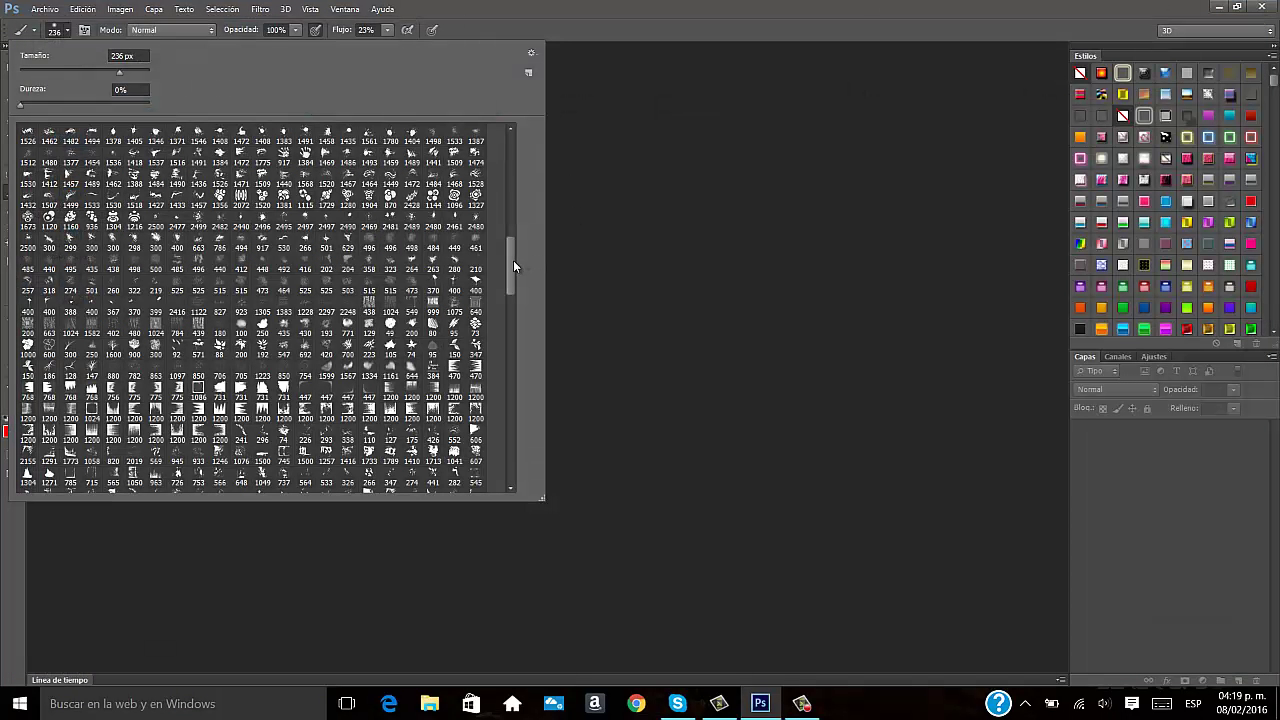
# Scroll through the brush presets and close the picker
pyautogui.moveTo(511, 269); pyautogui.dragTo(510, 348)
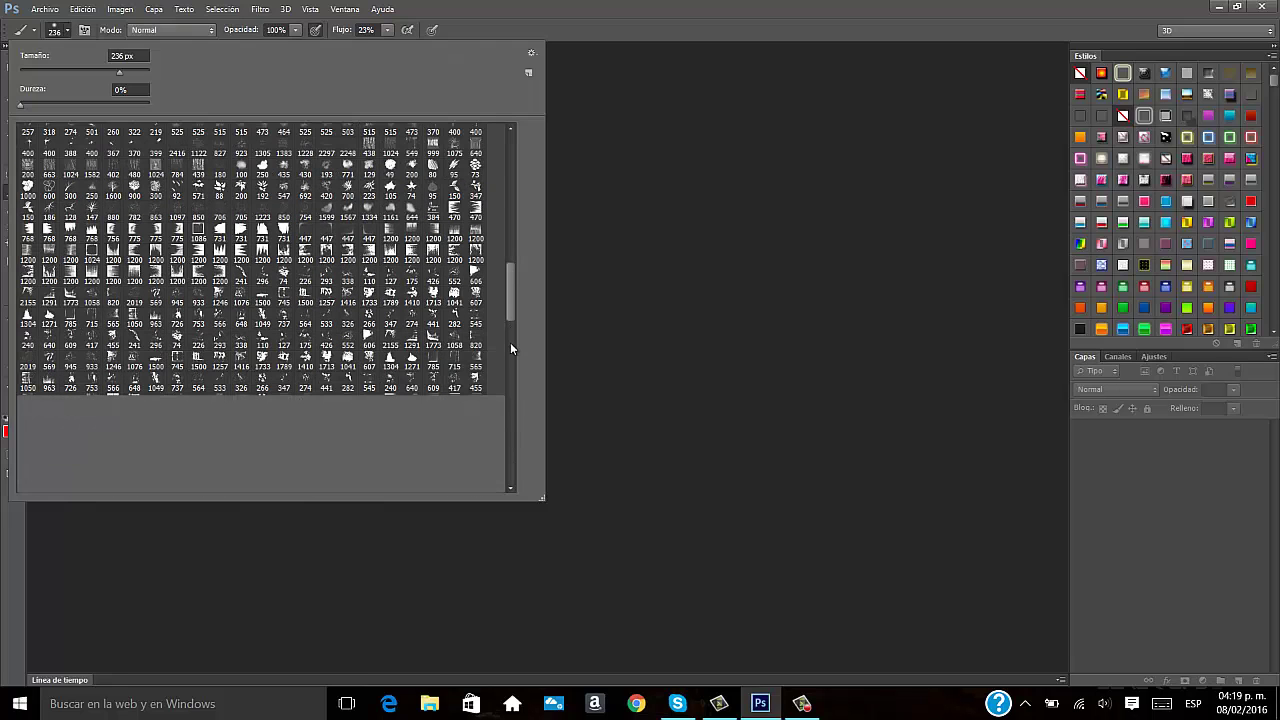
pyautogui.click(510, 346)
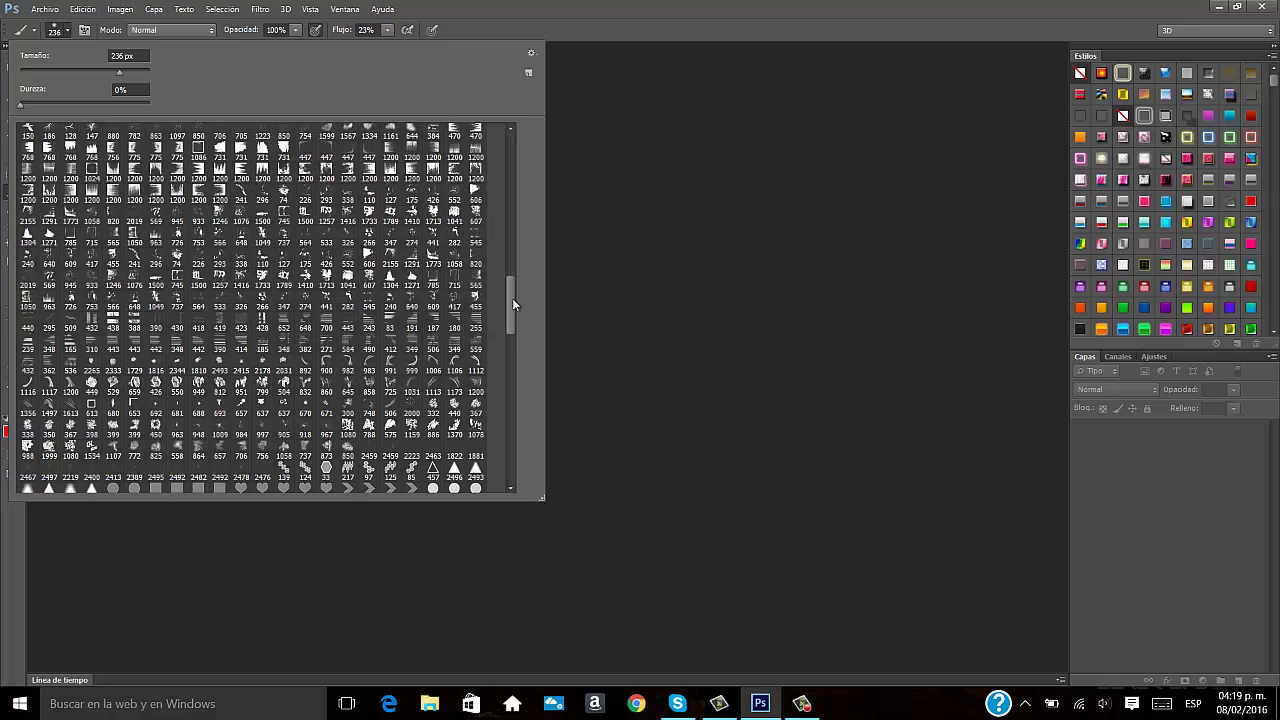
pyautogui.click(736, 250)
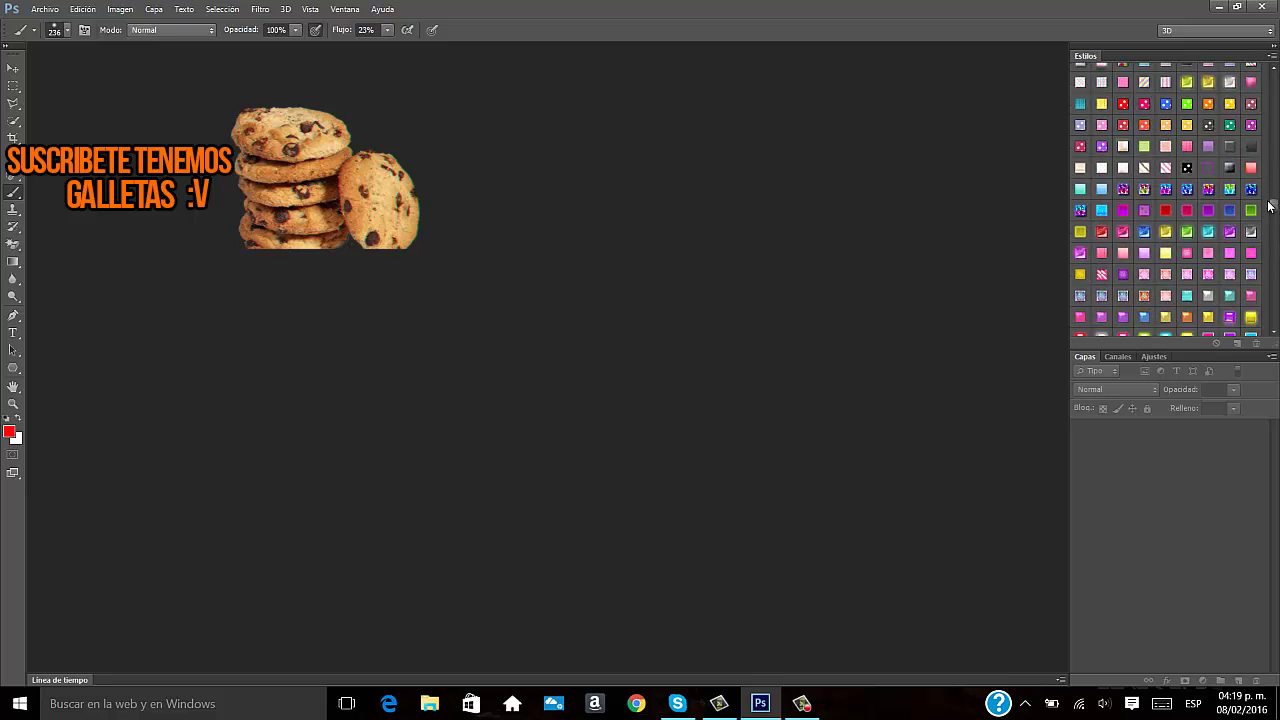
# Create a new blank white 1280x720 document with Archivo > Nuevo
pyautogui.moveTo(1273, 110); pyautogui.dragTo(1273, 78)
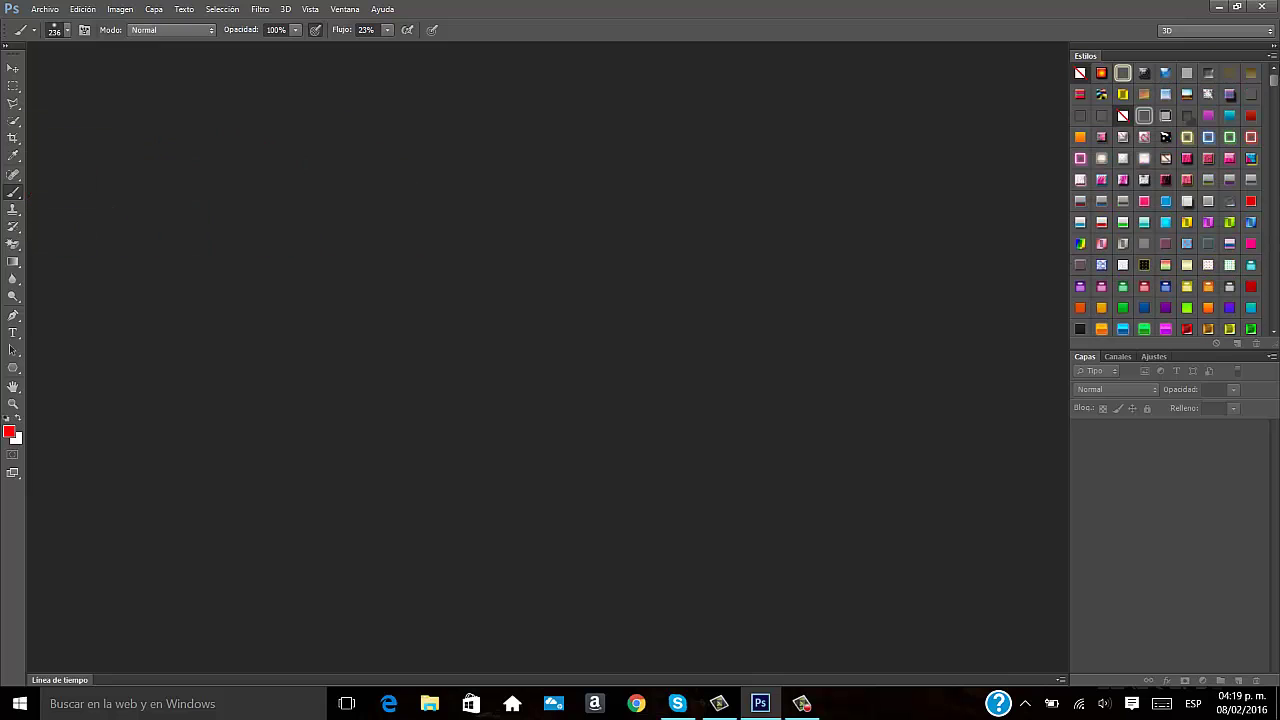
pyautogui.click(44, 9)
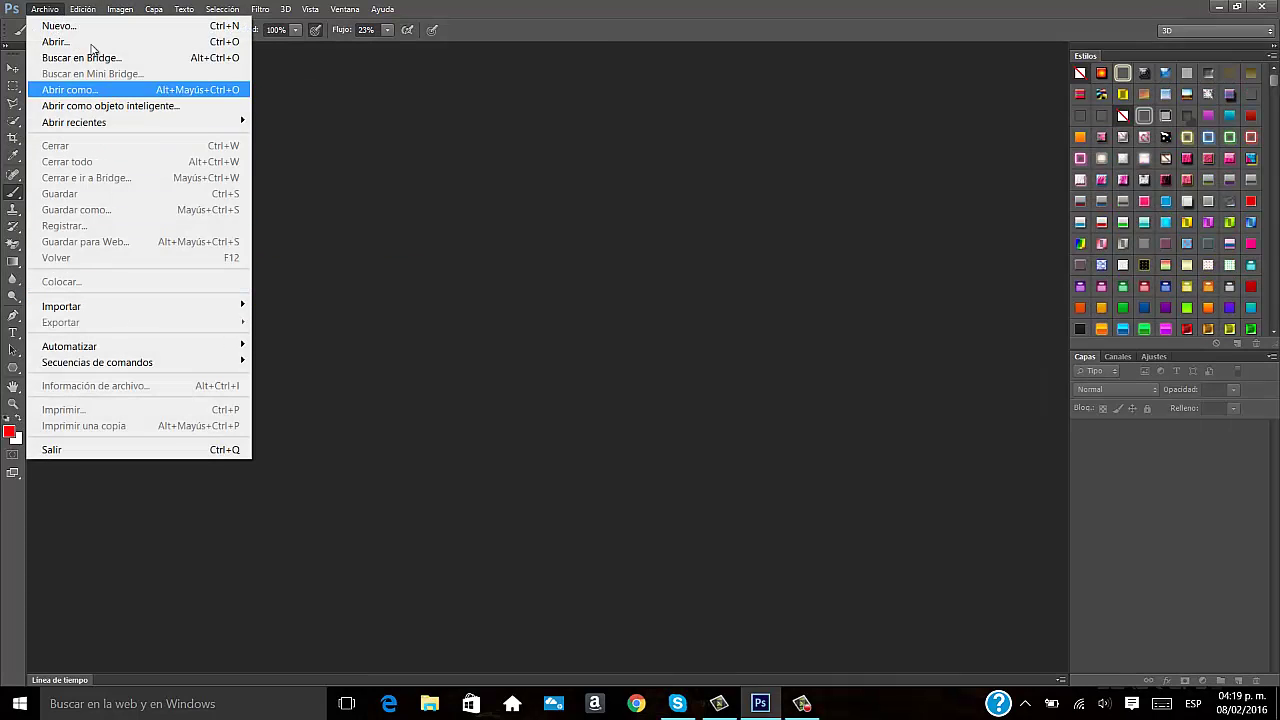
pyautogui.click(55, 27)
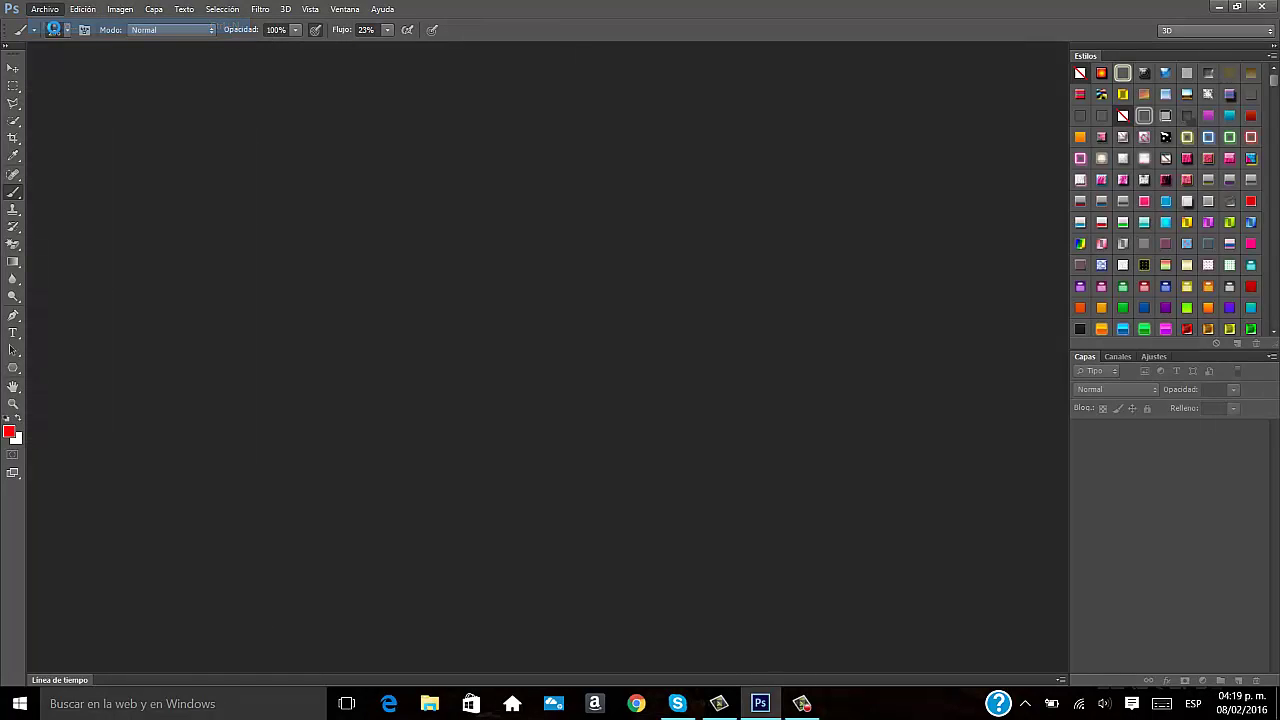
pyautogui.click(759, 210)
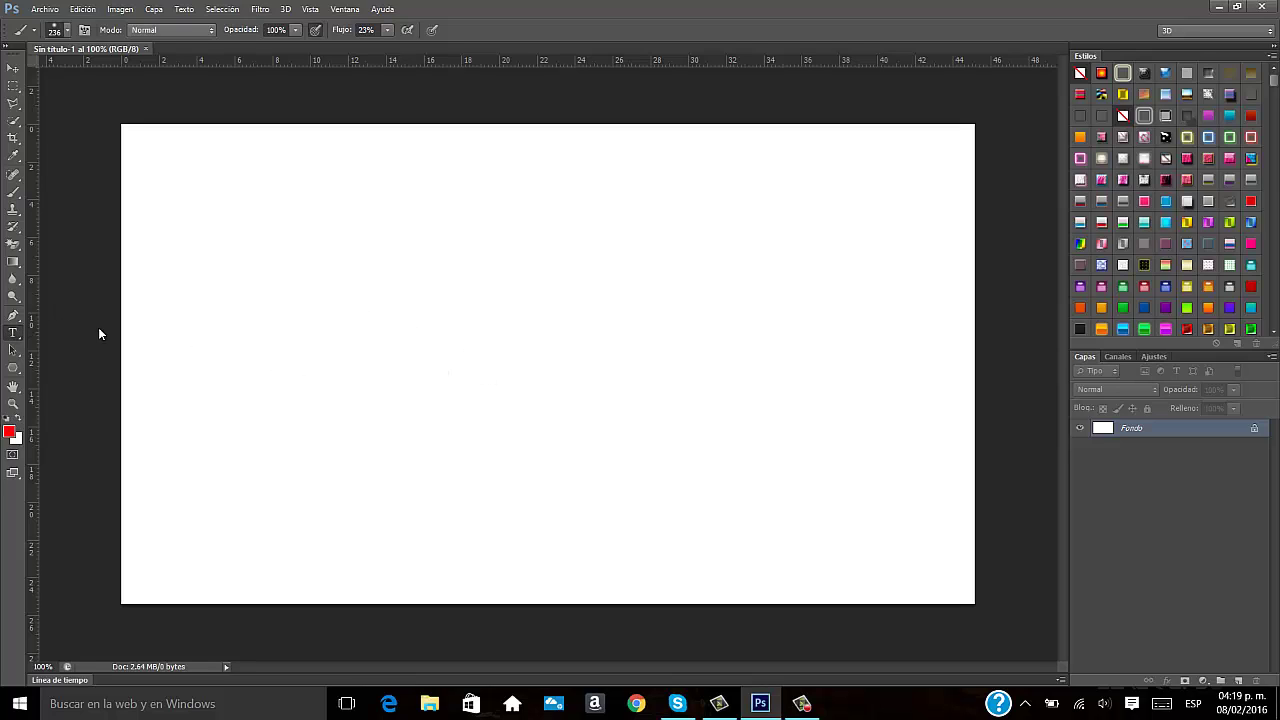
# Start a text layer near the canvas centre and open its text colour picker
pyautogui.press('t')
pyautogui.click(461, 342)
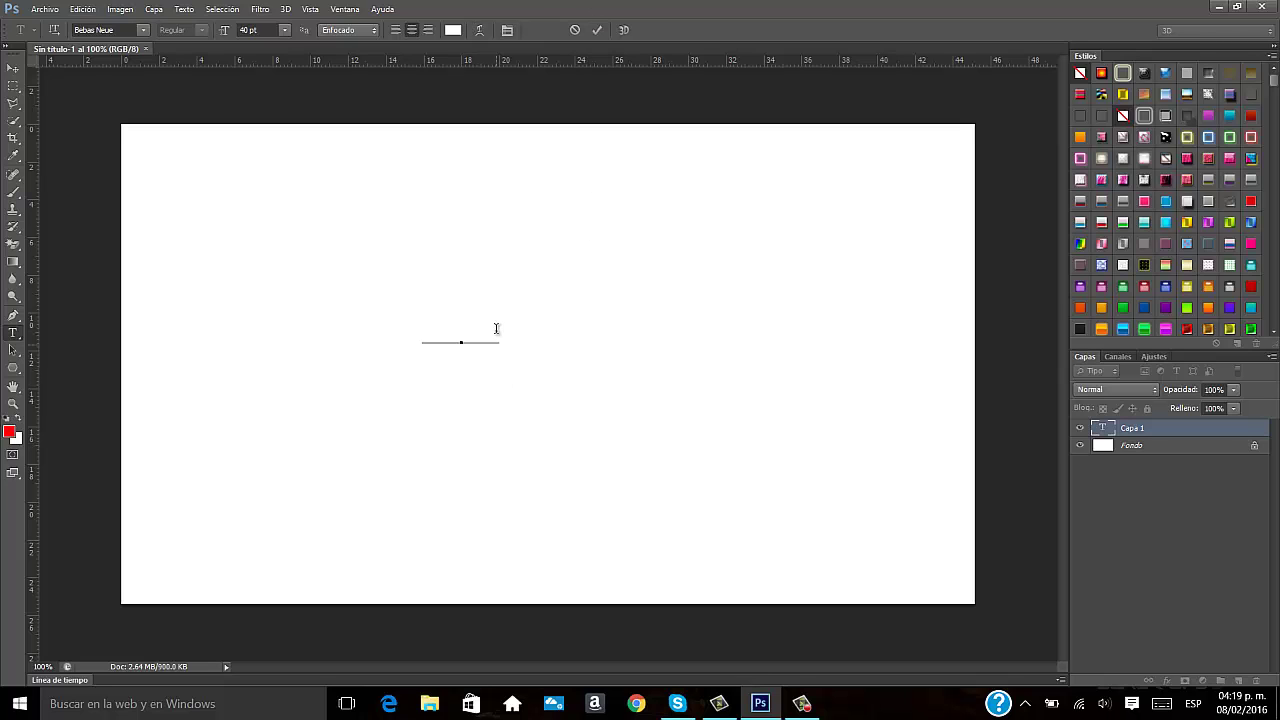
pyautogui.doubleClick(496, 328)
pyautogui.click(453, 30)
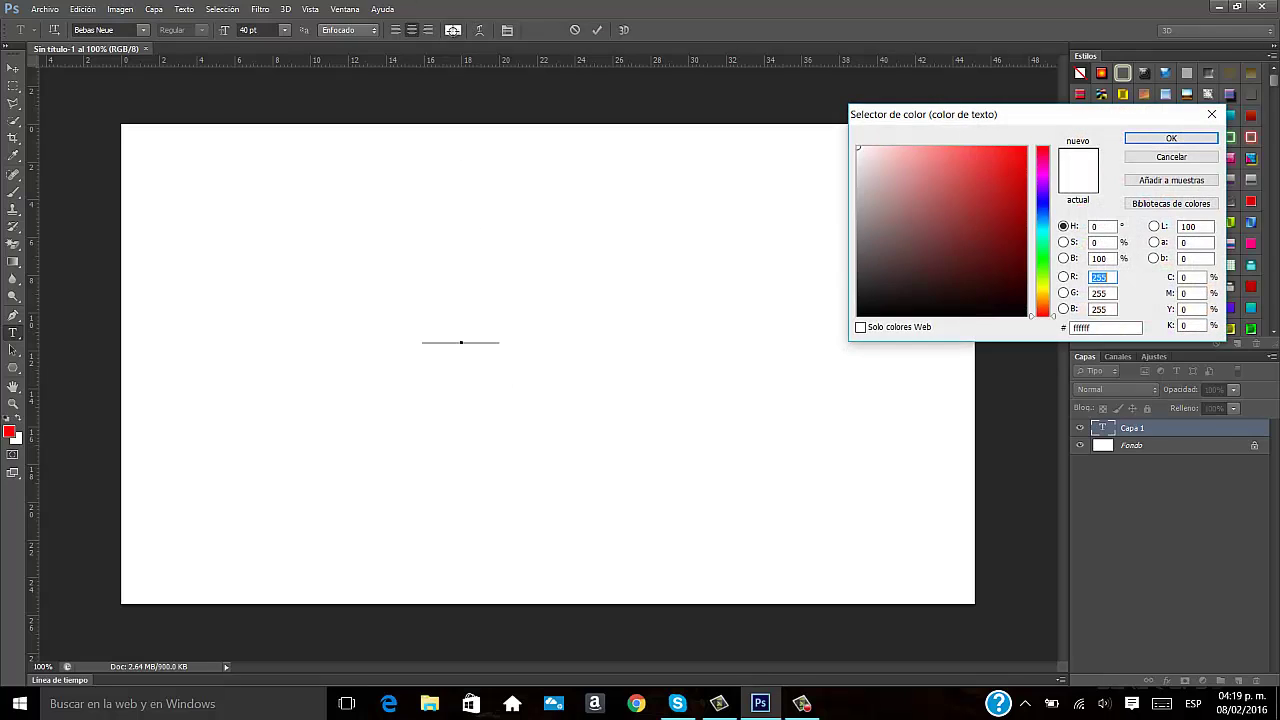
# Commit the white ItsJuanYT text, scale it to about 458% and centre it
pyautogui.click(1157, 143)
pyautogui.click(596, 30)
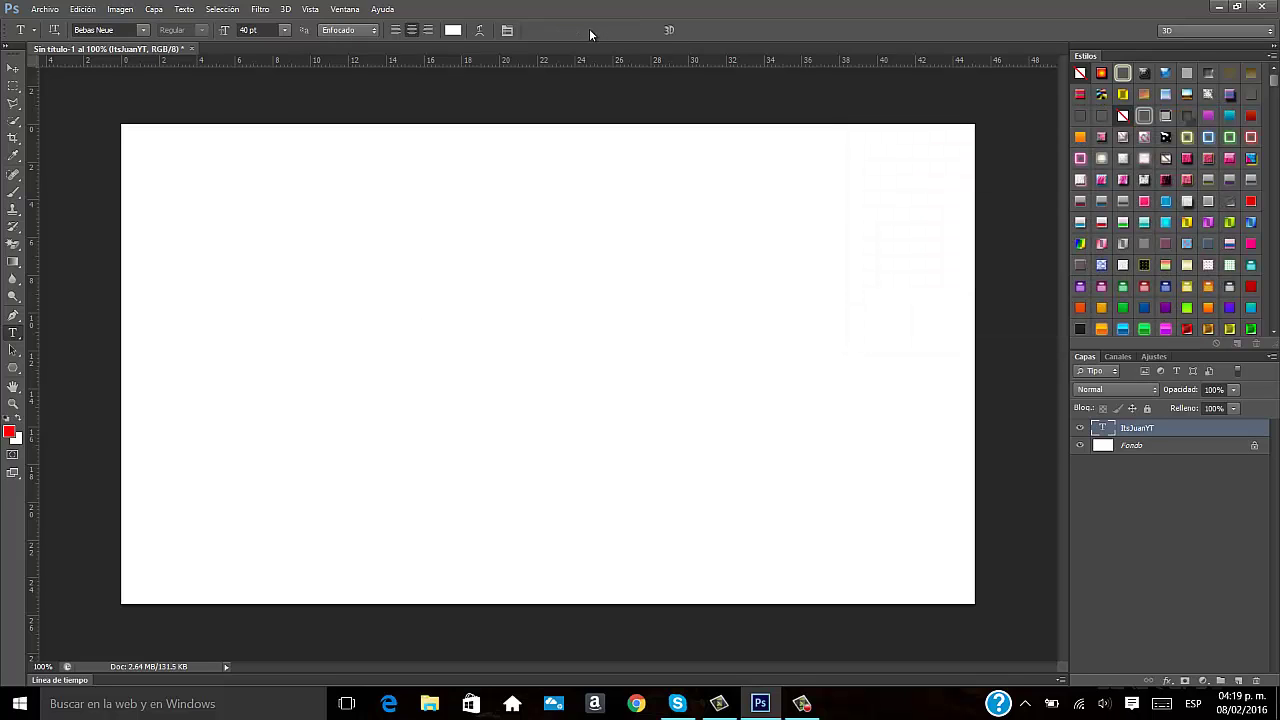
pyautogui.hotkey('ctrl', 't')
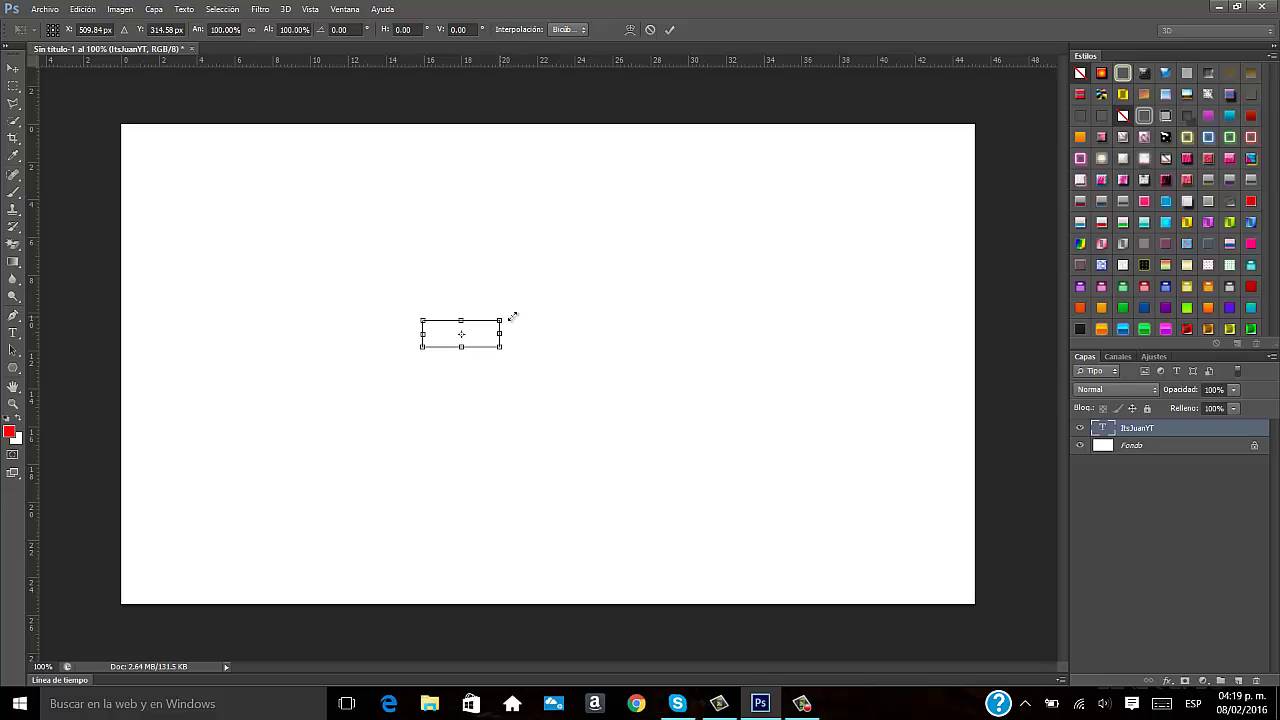
pyautogui.moveTo(512, 316); pyautogui.dragTo(790, 217)
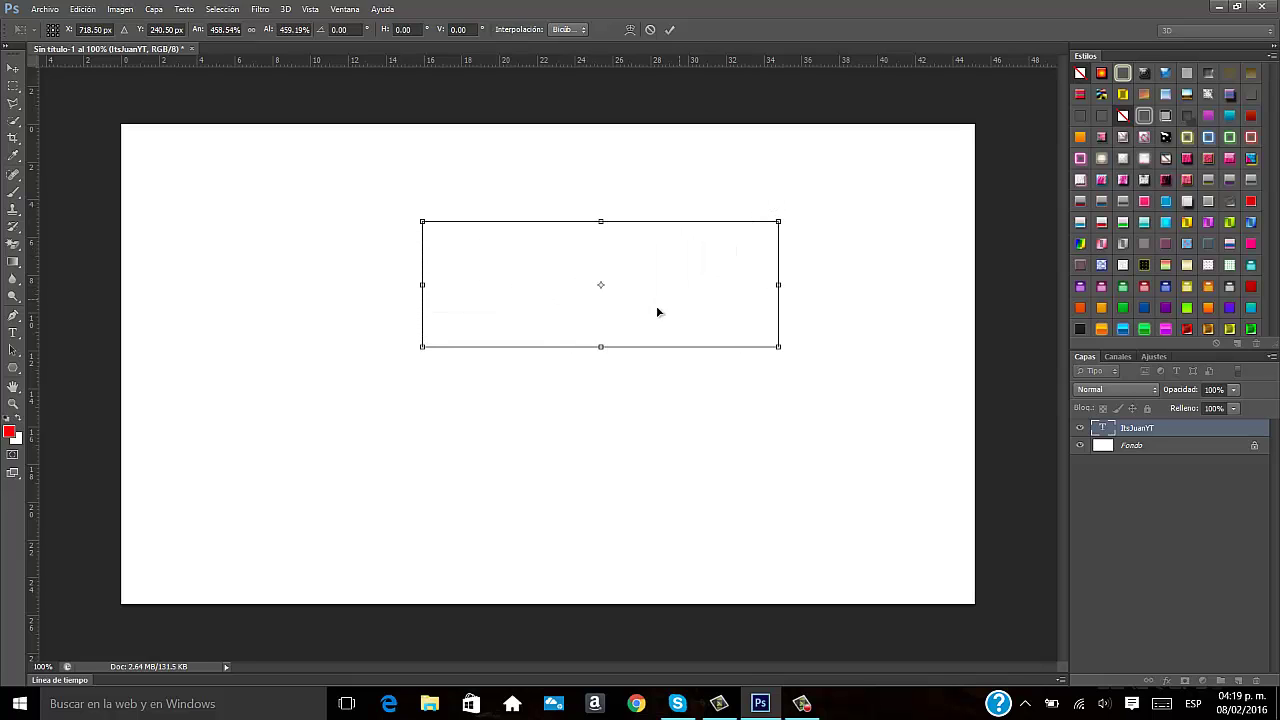
pyautogui.moveTo(657, 312); pyautogui.dragTo(600, 384)
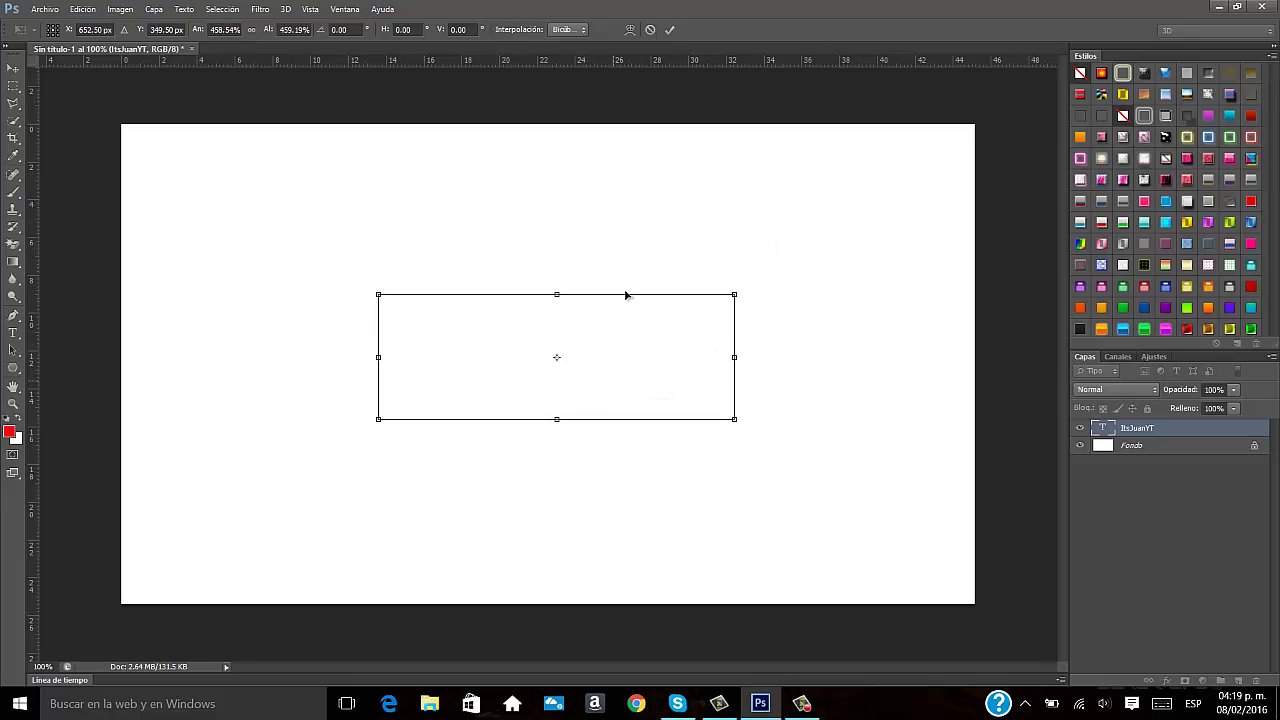
pyautogui.click(669, 29)
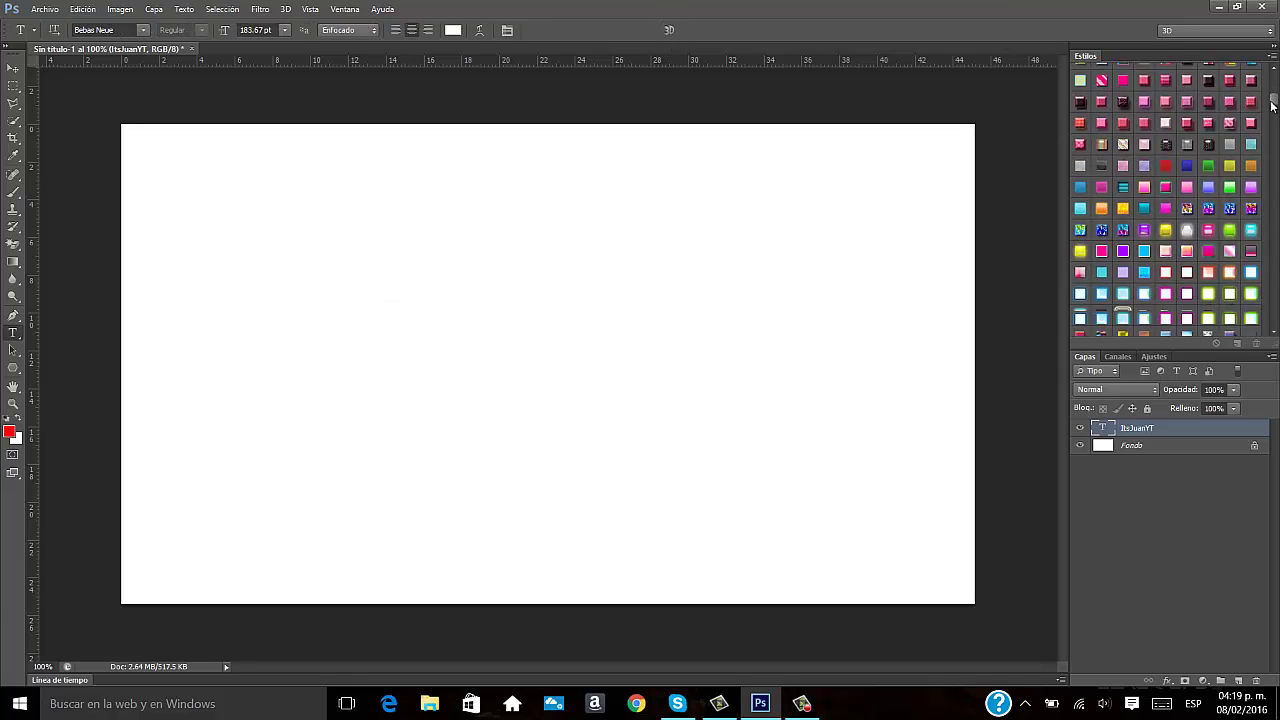
# Try glowing blue, cyan dotted, white, bevel, glitter and gradient styles on ITSJUANYT
pyautogui.moveTo(1273, 87); pyautogui.dragTo(1273, 112)
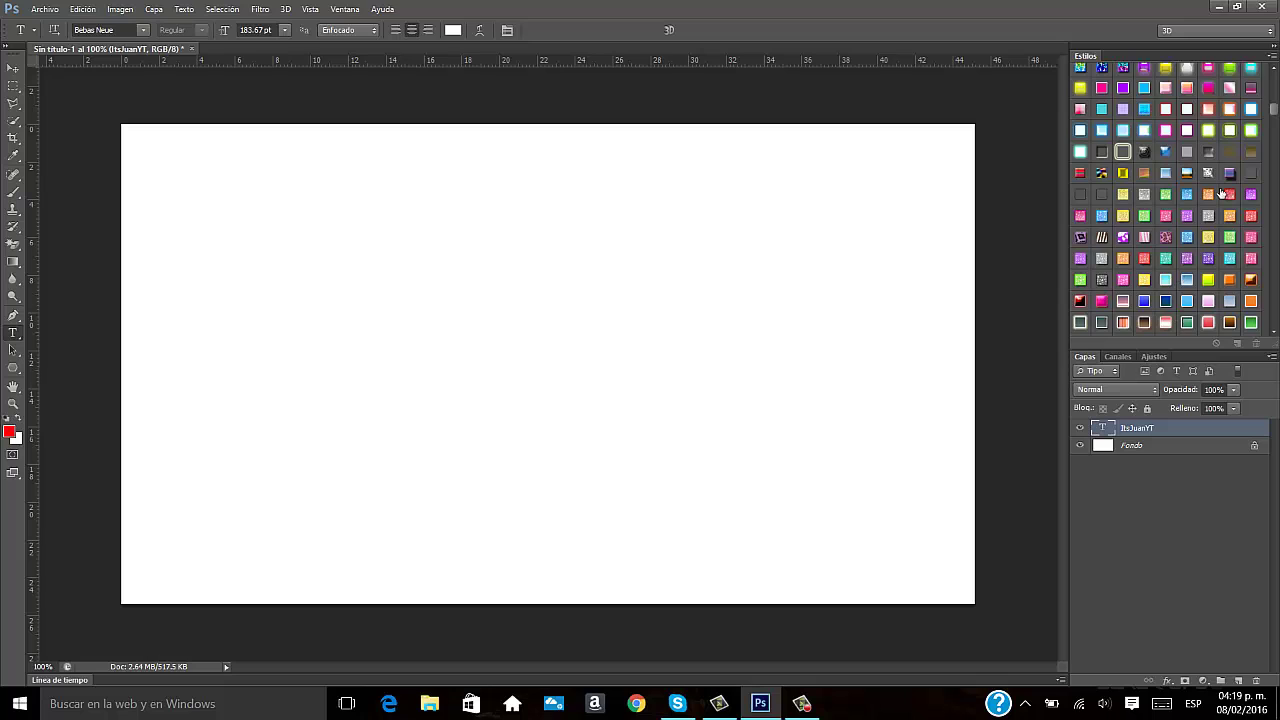
pyautogui.click(1253, 110)
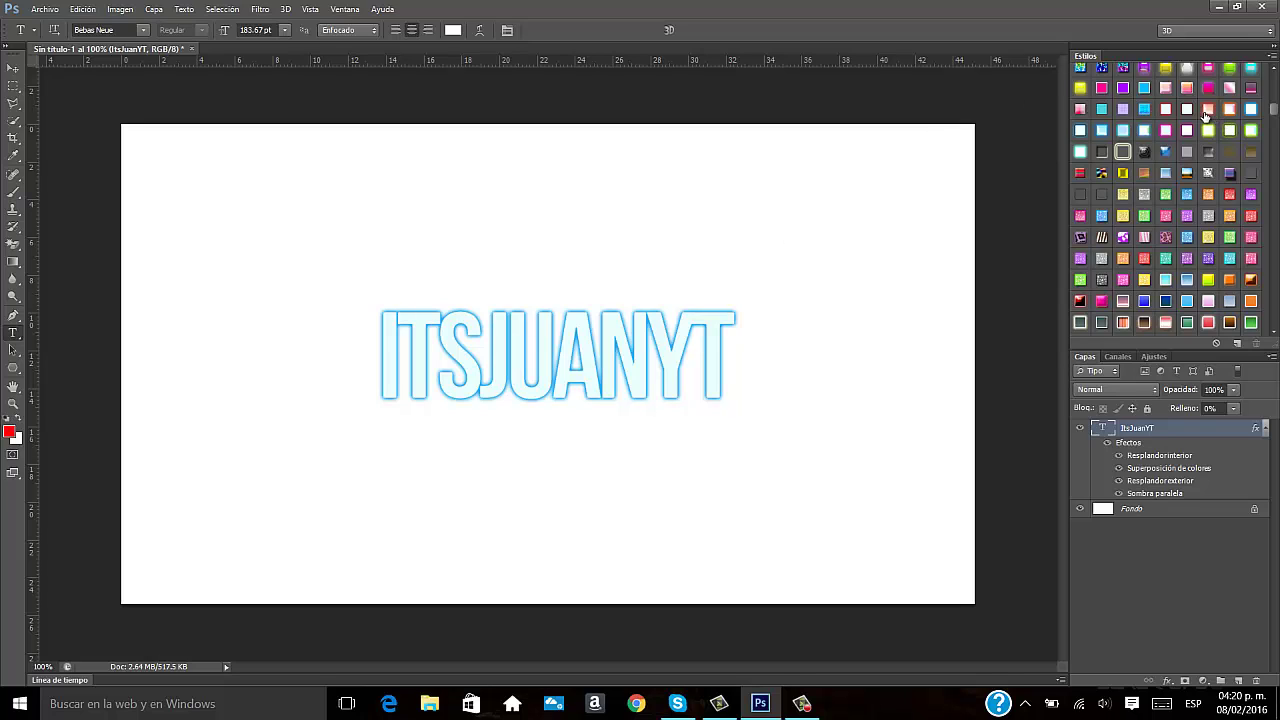
pyautogui.click(1102, 109)
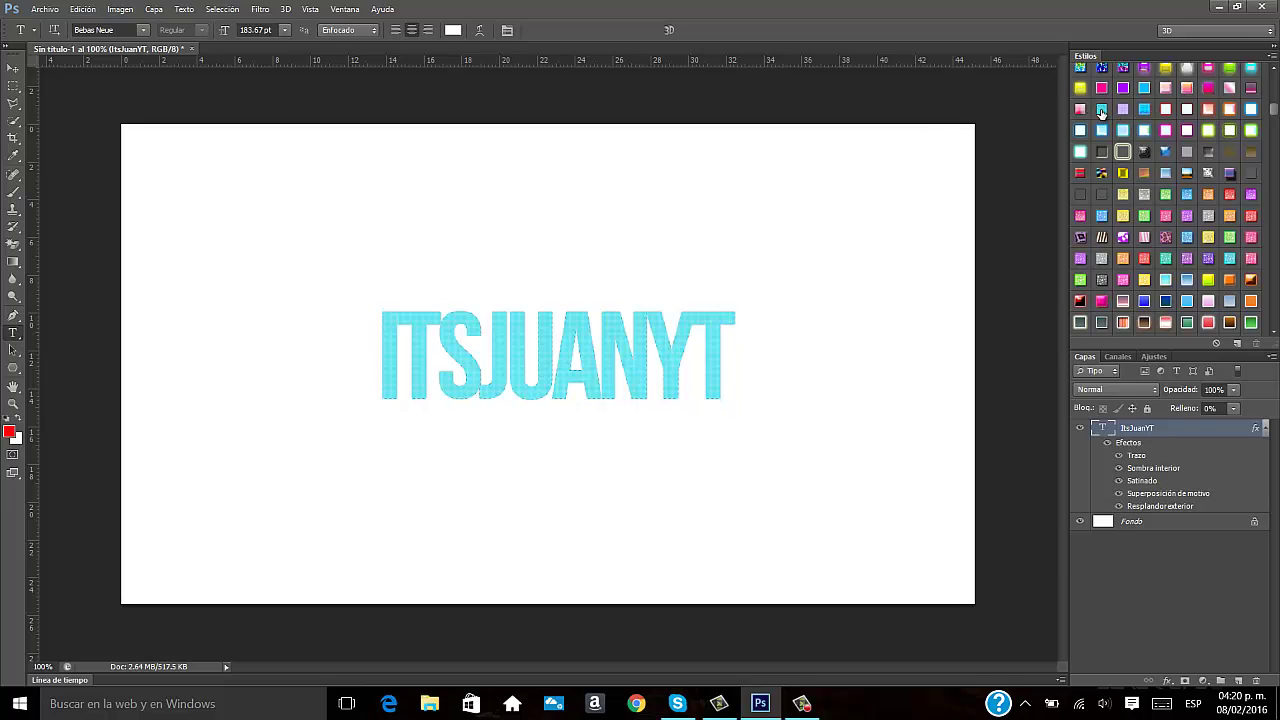
pyautogui.click(1123, 151)
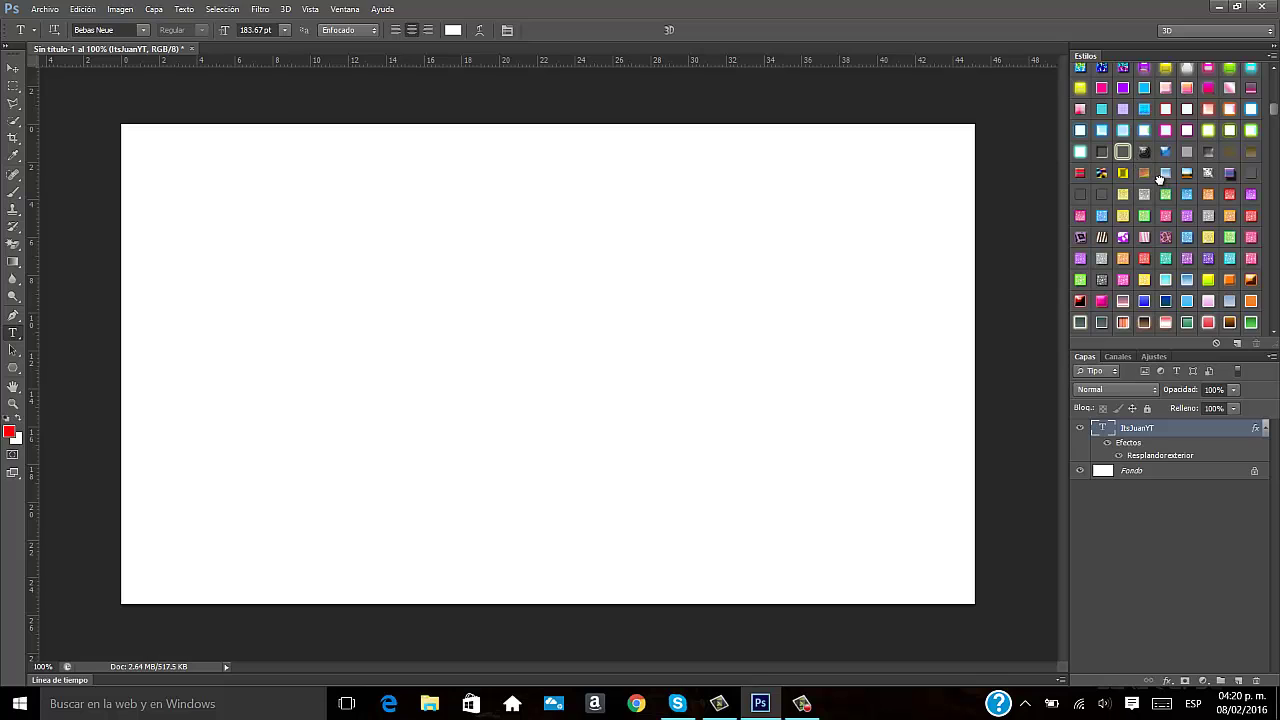
pyautogui.click(1163, 176)
pyautogui.click(1166, 216)
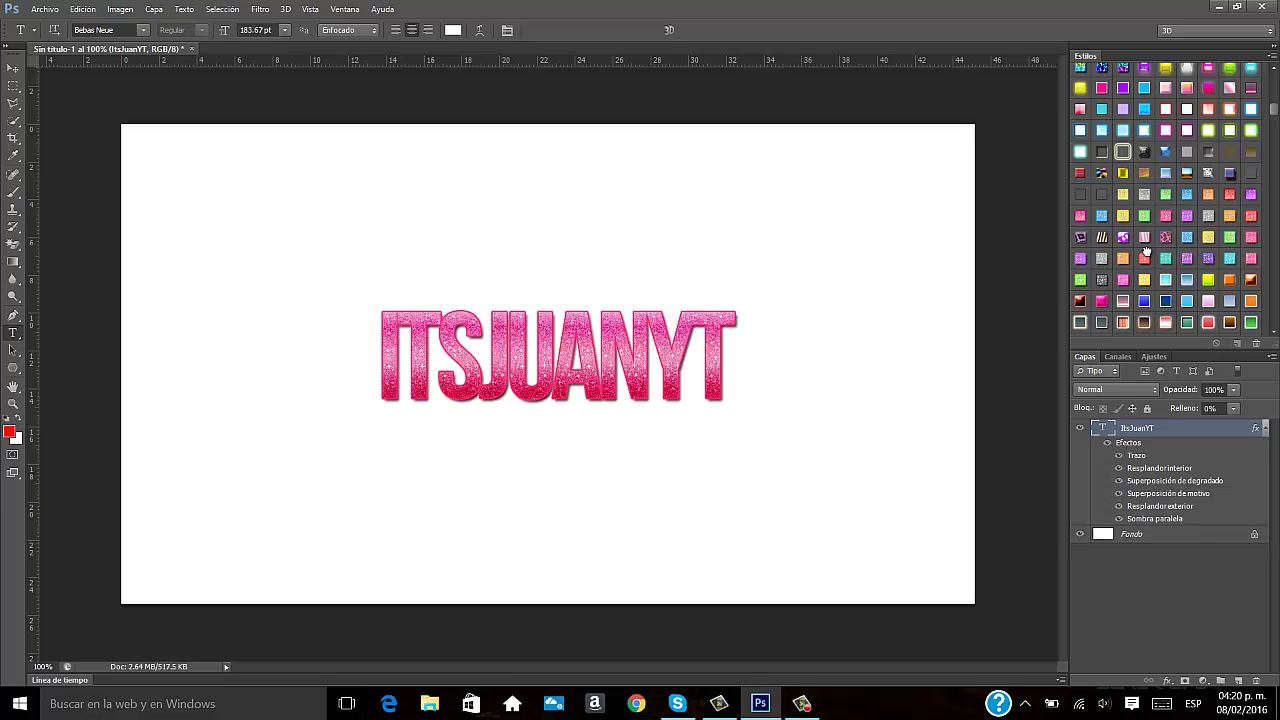
pyautogui.click(1145, 258)
pyautogui.click(1210, 301)
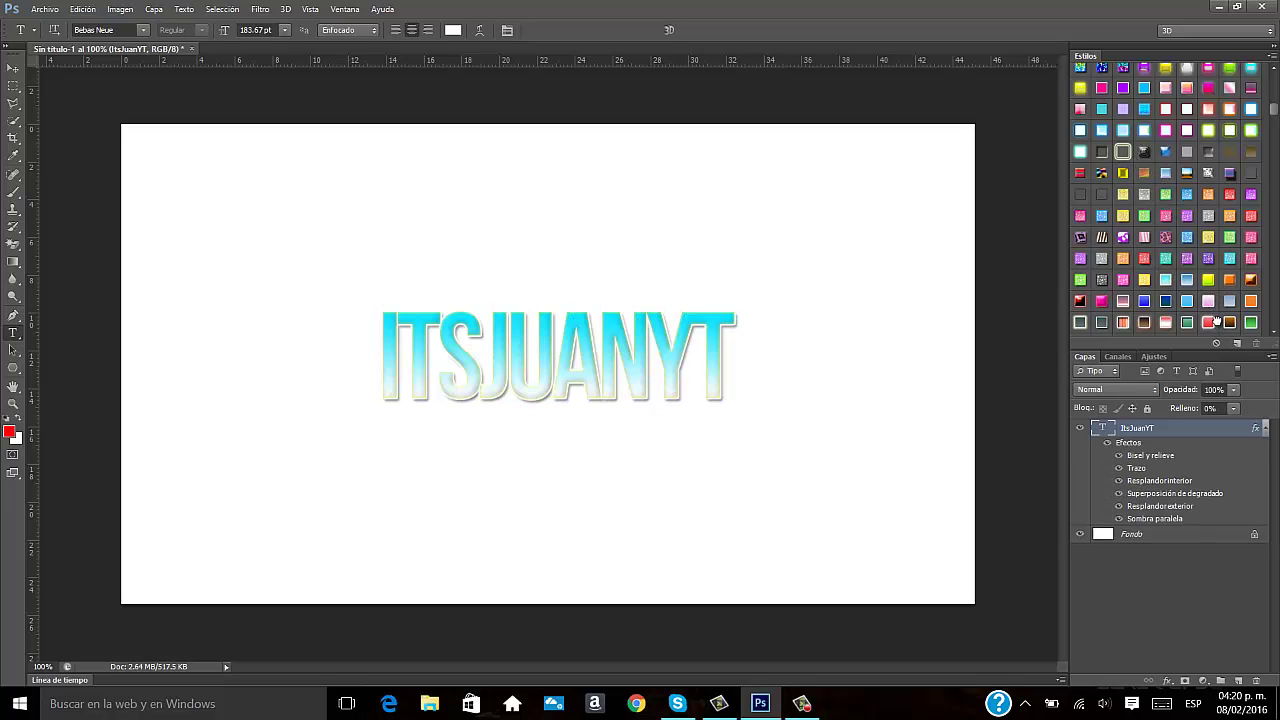
pyautogui.click(1210, 322)
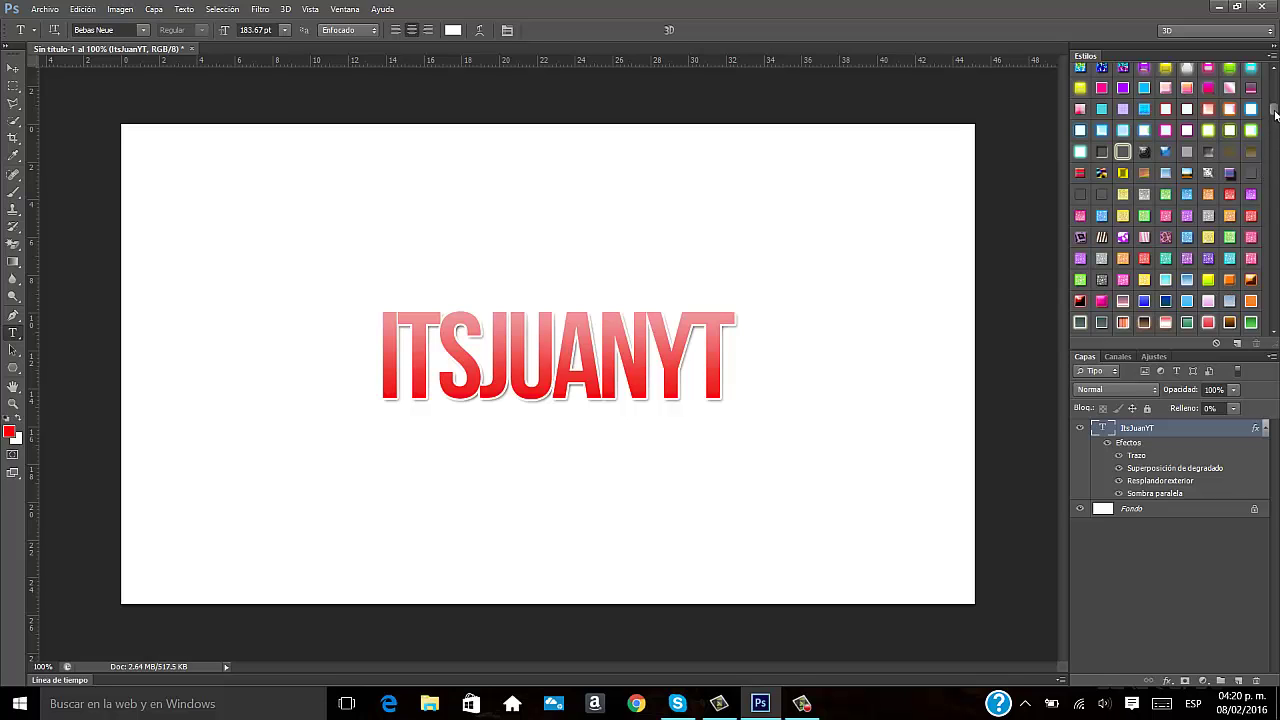
pyautogui.moveTo(1275, 115); pyautogui.dragTo(1274, 130)
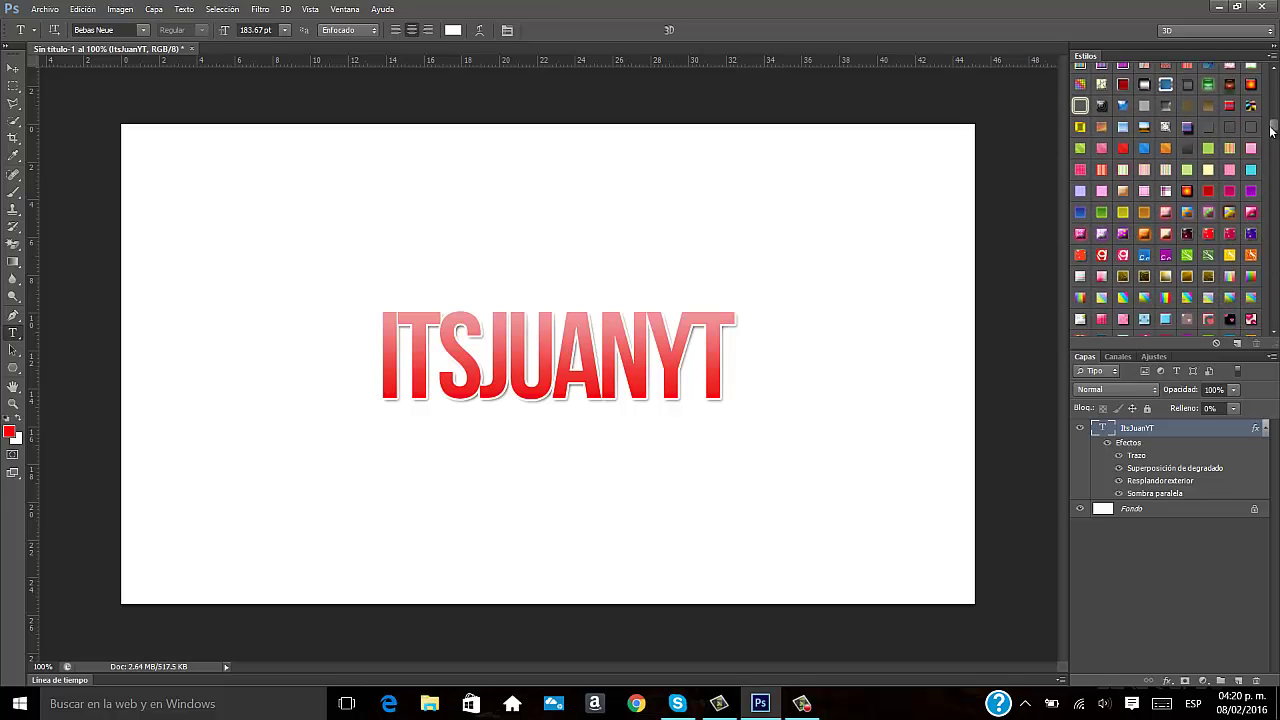
# Preview blue striped, pink, orange striped, pink swirl and red swirl styles
pyautogui.click(1136, 149)
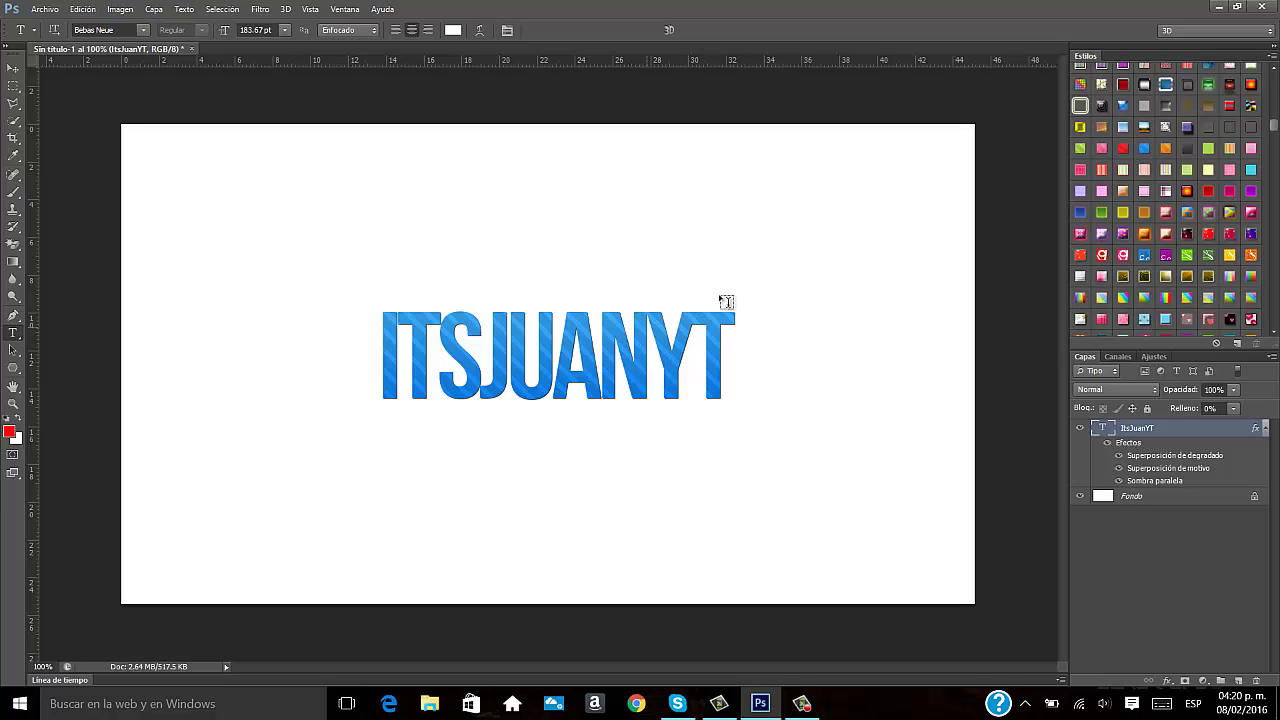
pyautogui.click(1099, 147)
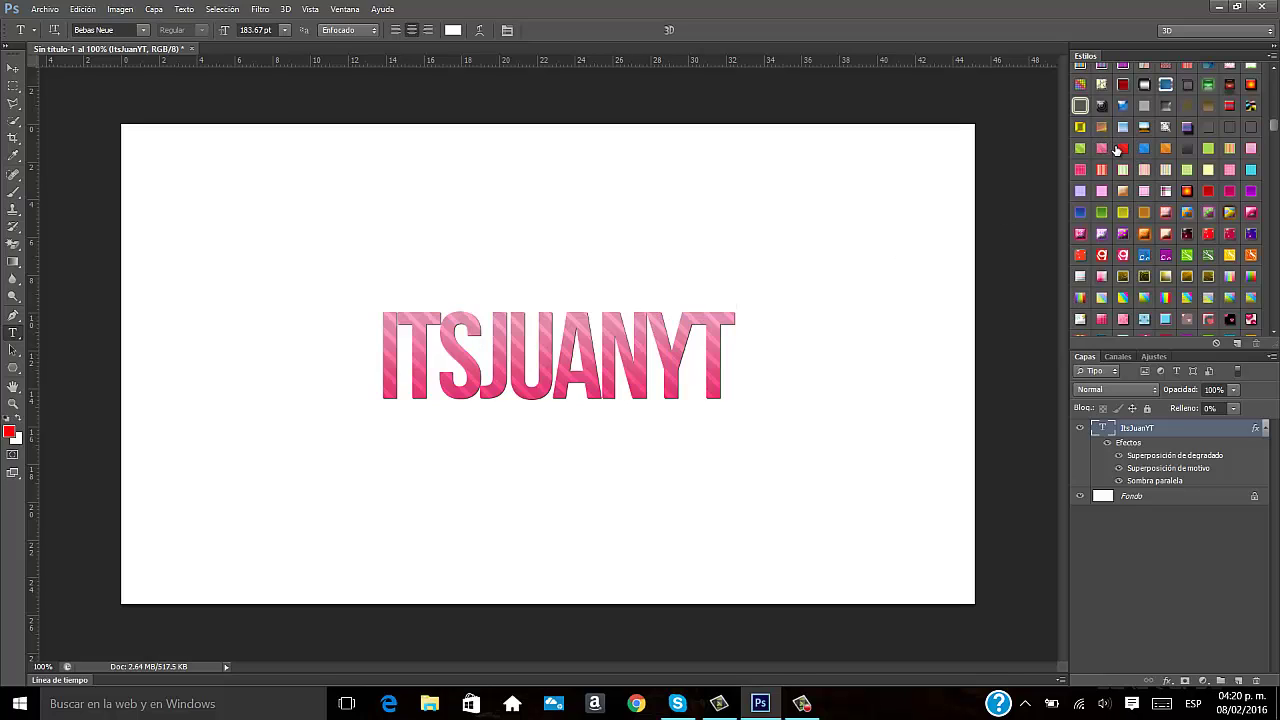
pyautogui.click(1162, 149)
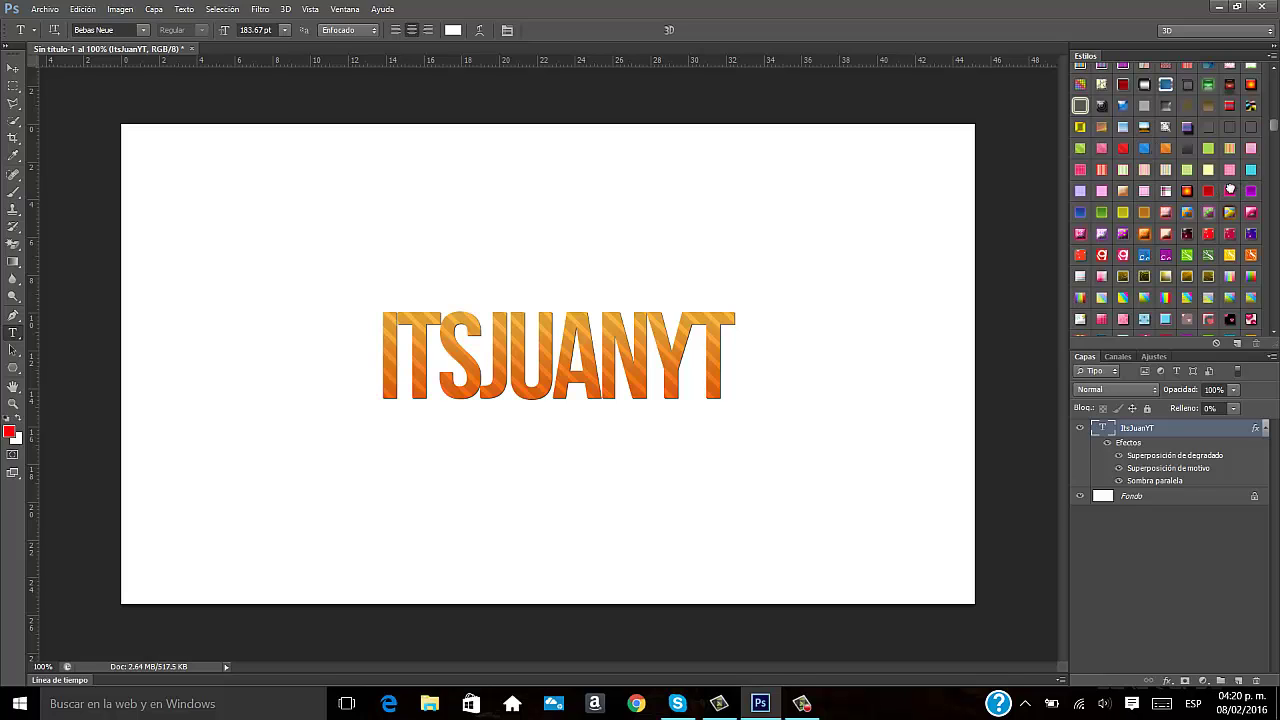
pyautogui.click(1230, 190)
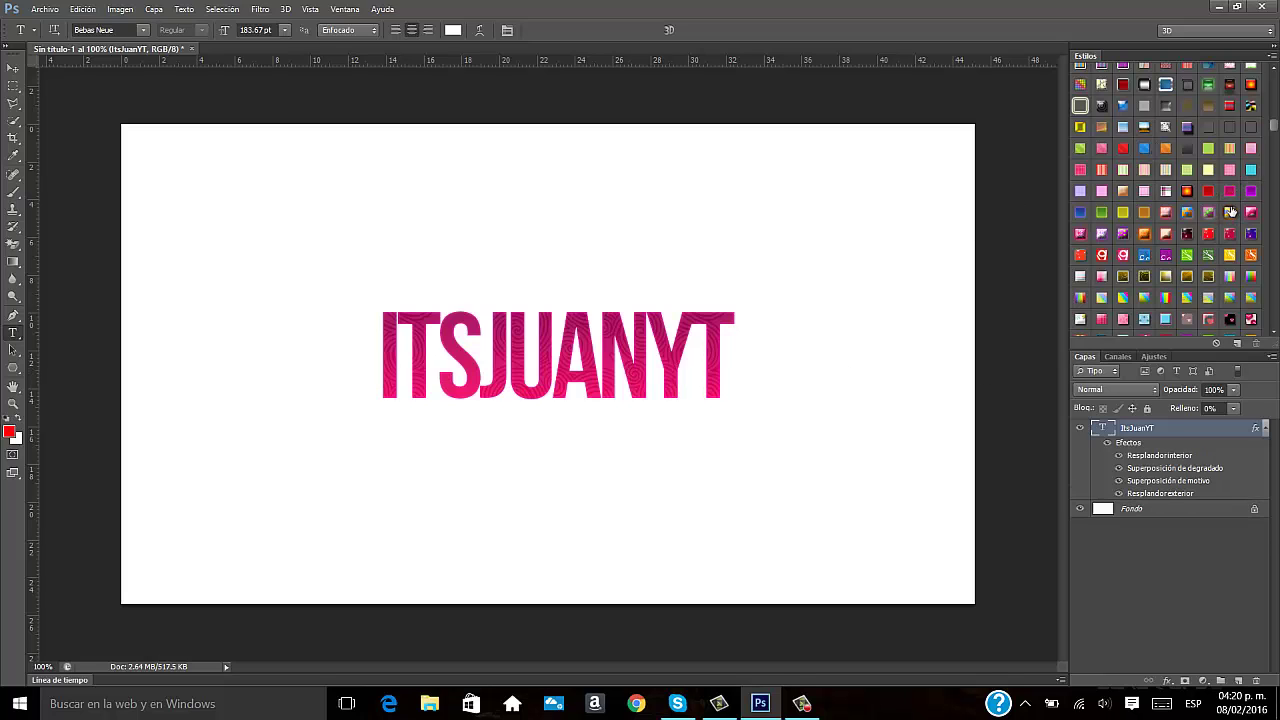
pyautogui.click(1208, 191)
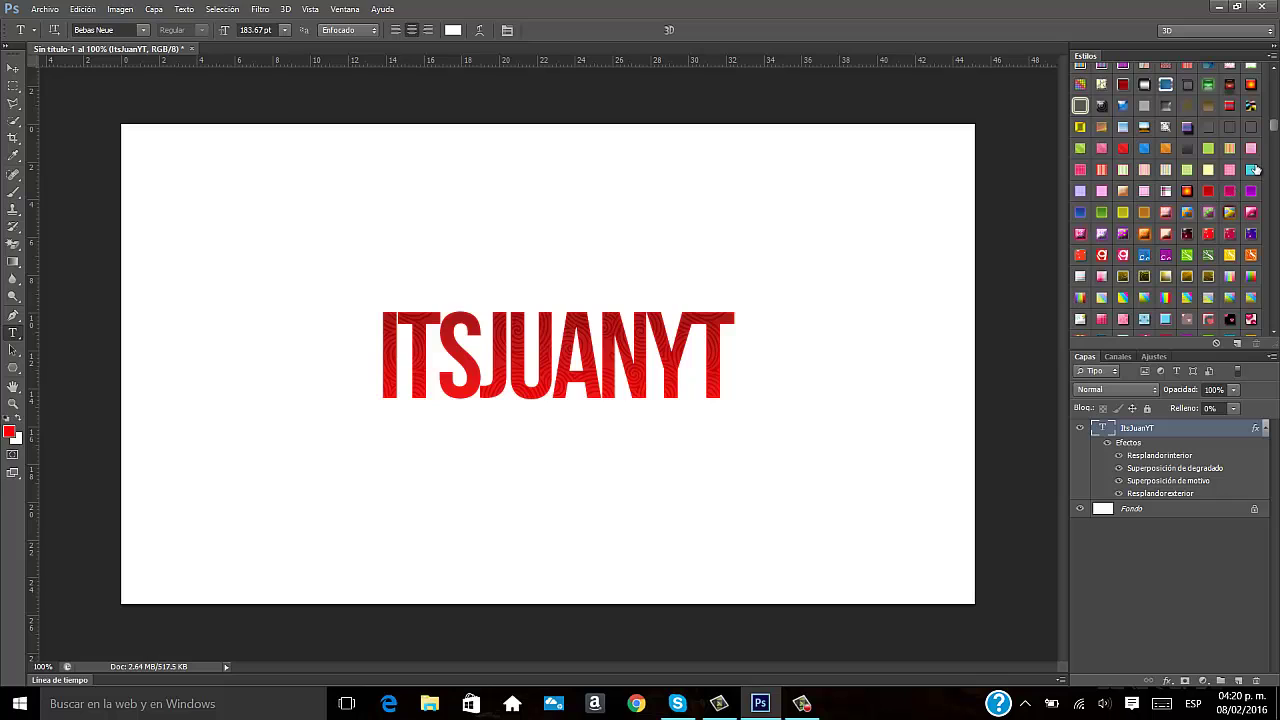
# Try rainbow, orange, blue and green styles, finishing with the glossy cyan style
pyautogui.moveTo(1274, 131); pyautogui.dragTo(1274, 139)
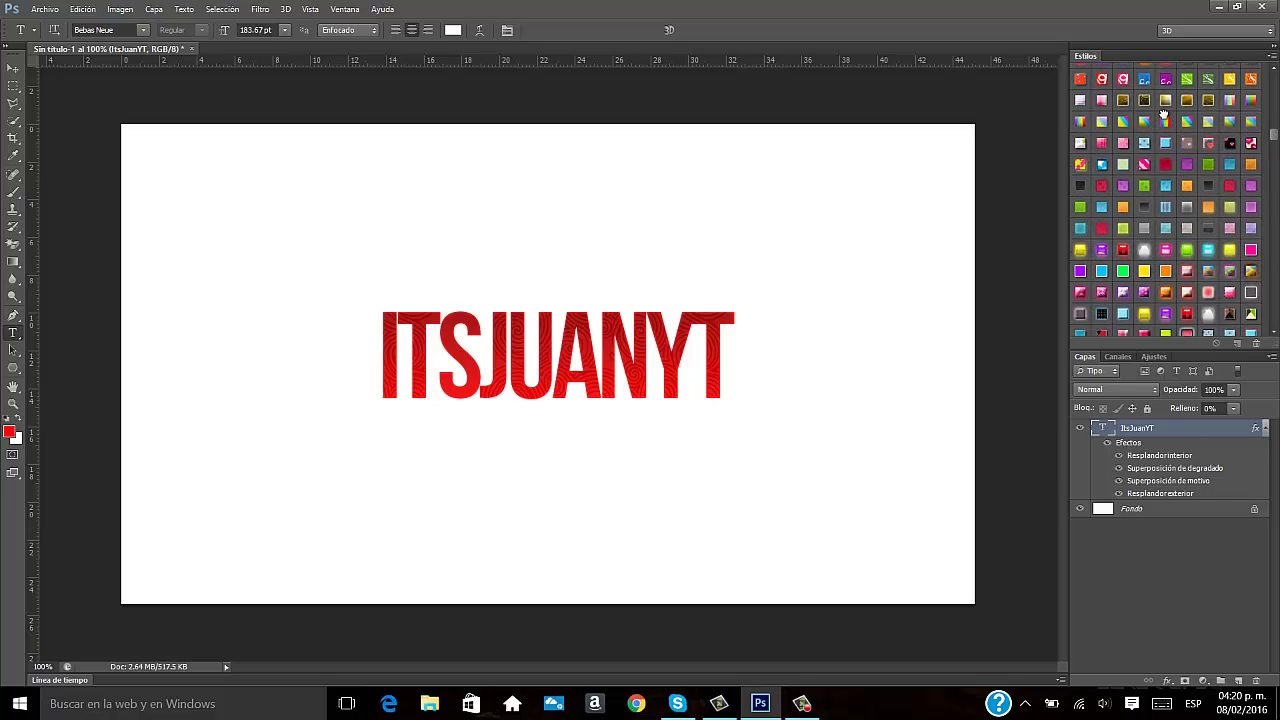
pyautogui.click(1165, 121)
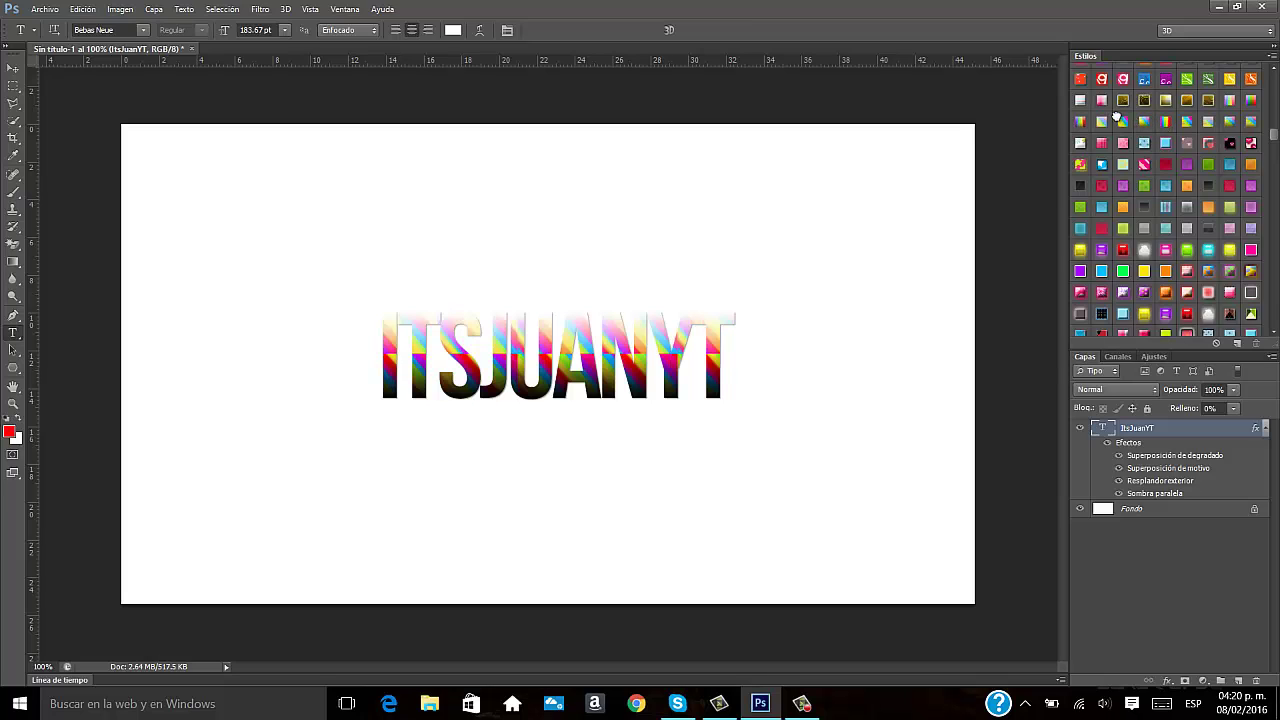
pyautogui.click(1166, 124)
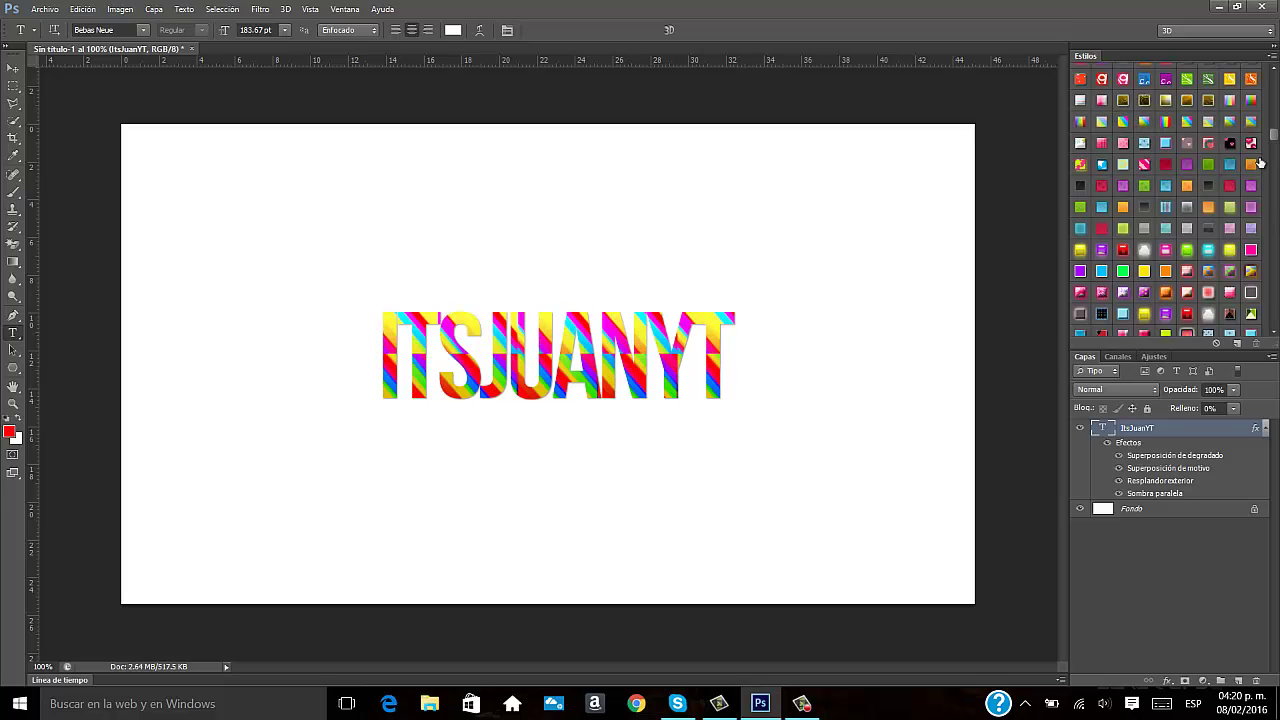
pyautogui.click(1255, 163)
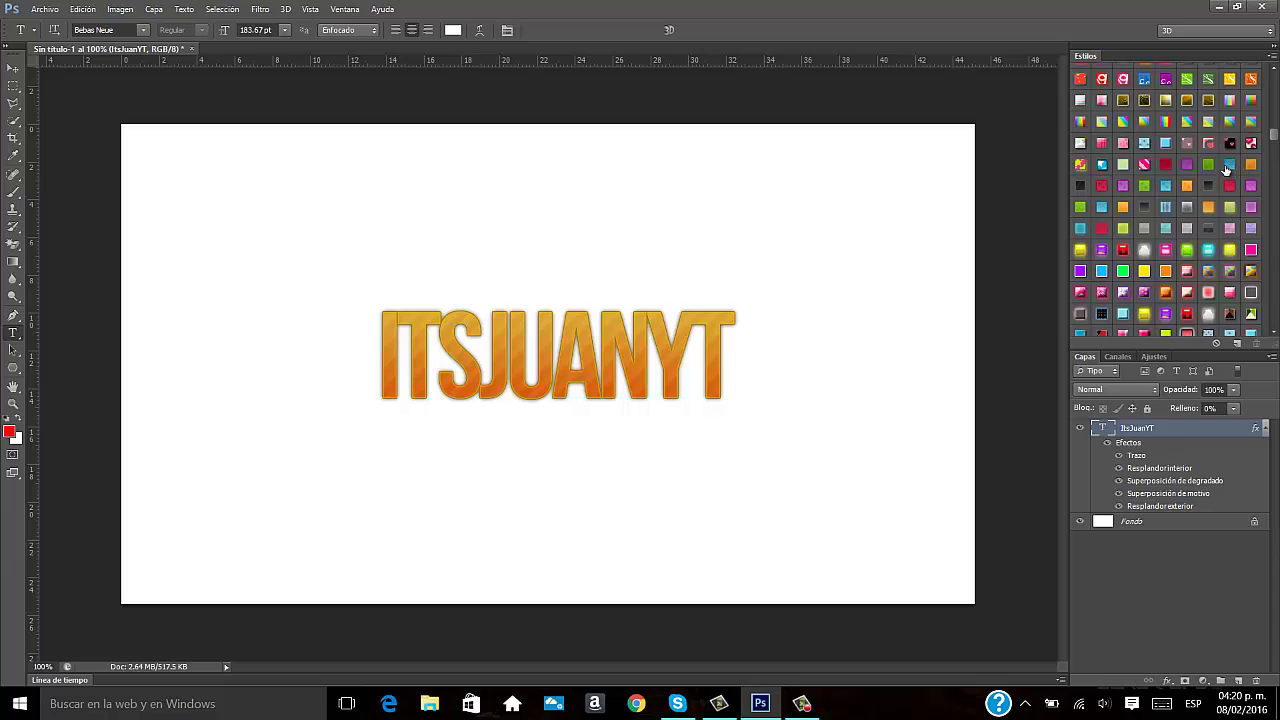
pyautogui.click(1224, 165)
pyautogui.click(1208, 164)
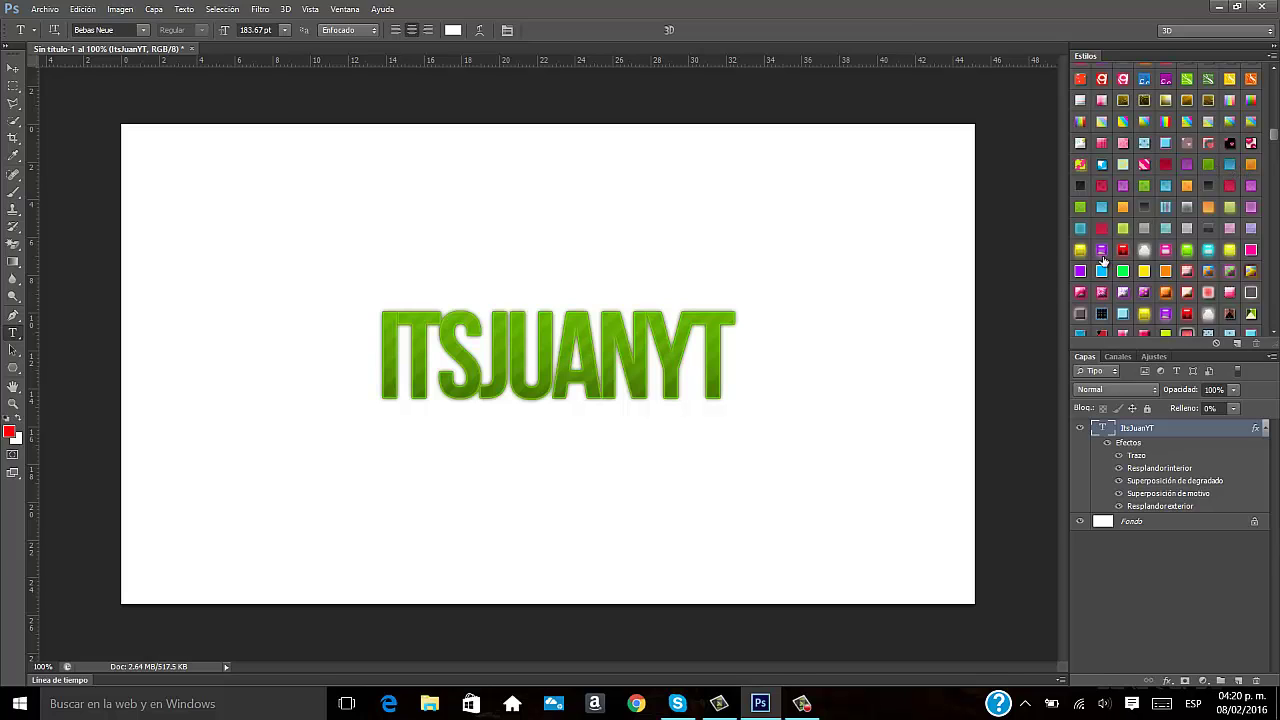
pyautogui.click(1081, 206)
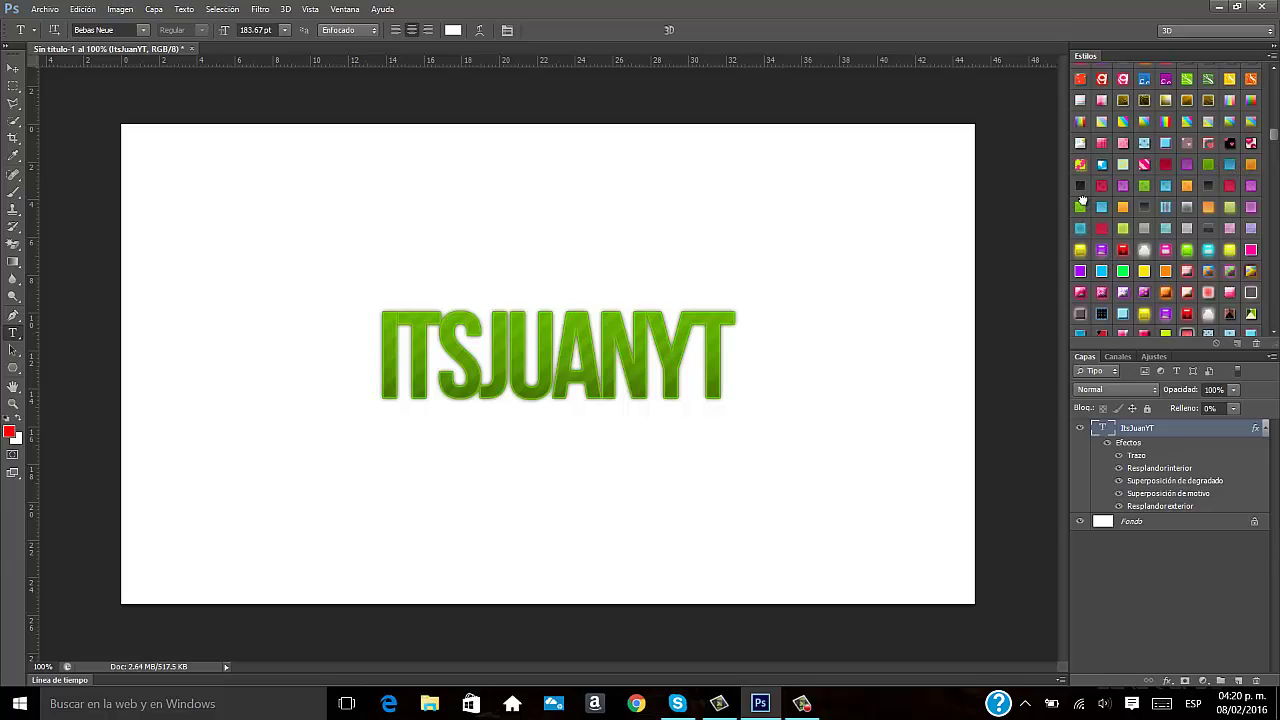
pyautogui.click(1208, 249)
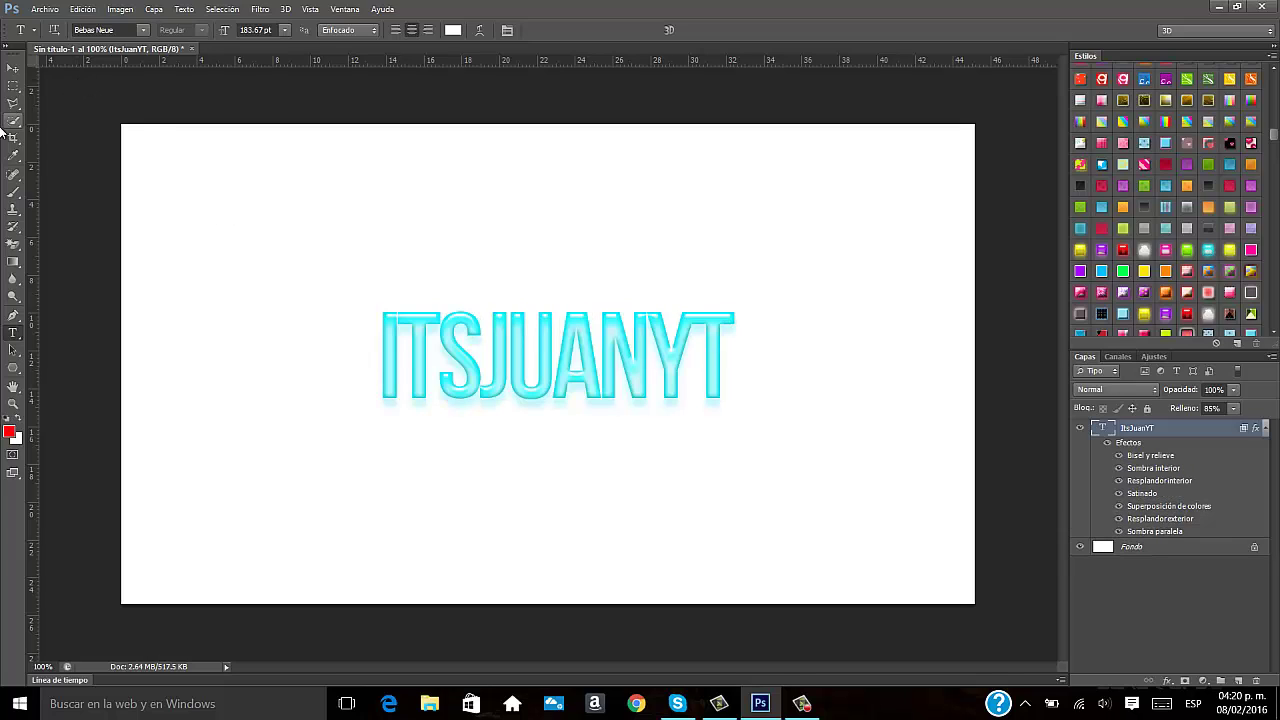
# Select the Brush tool with a small 10 px preset
pyautogui.click(13, 192)
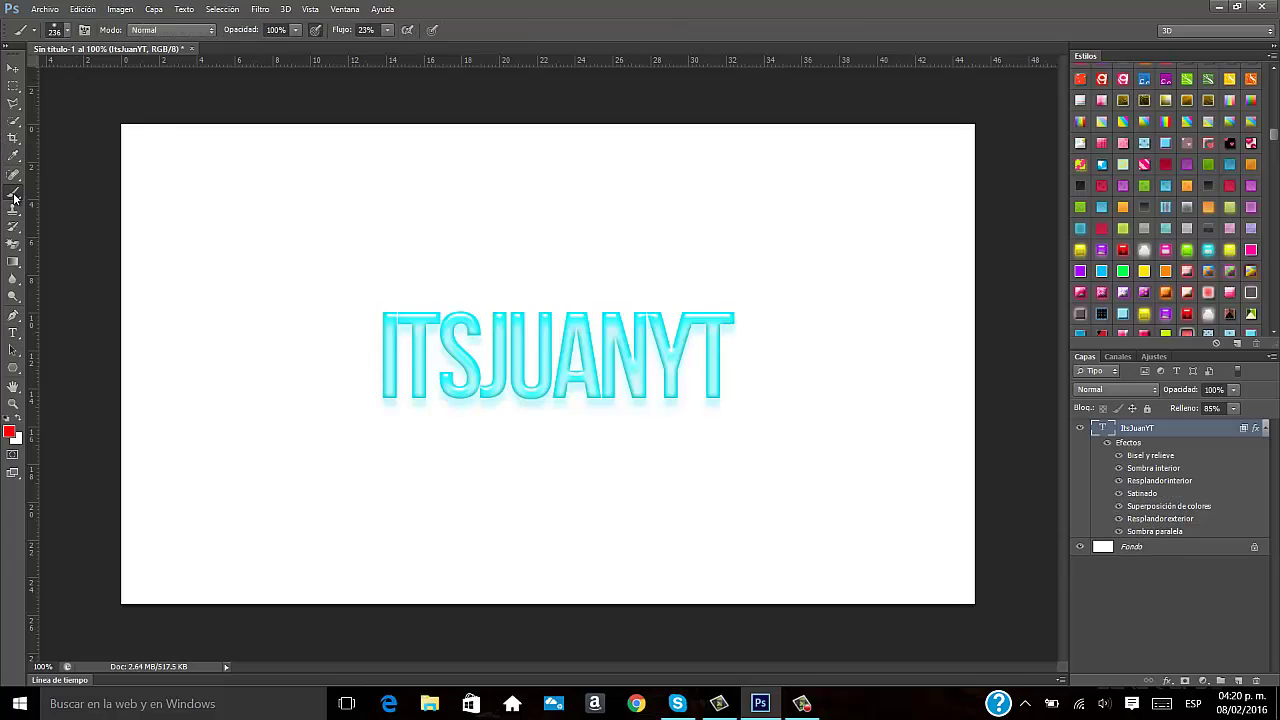
pyautogui.click(68, 33)
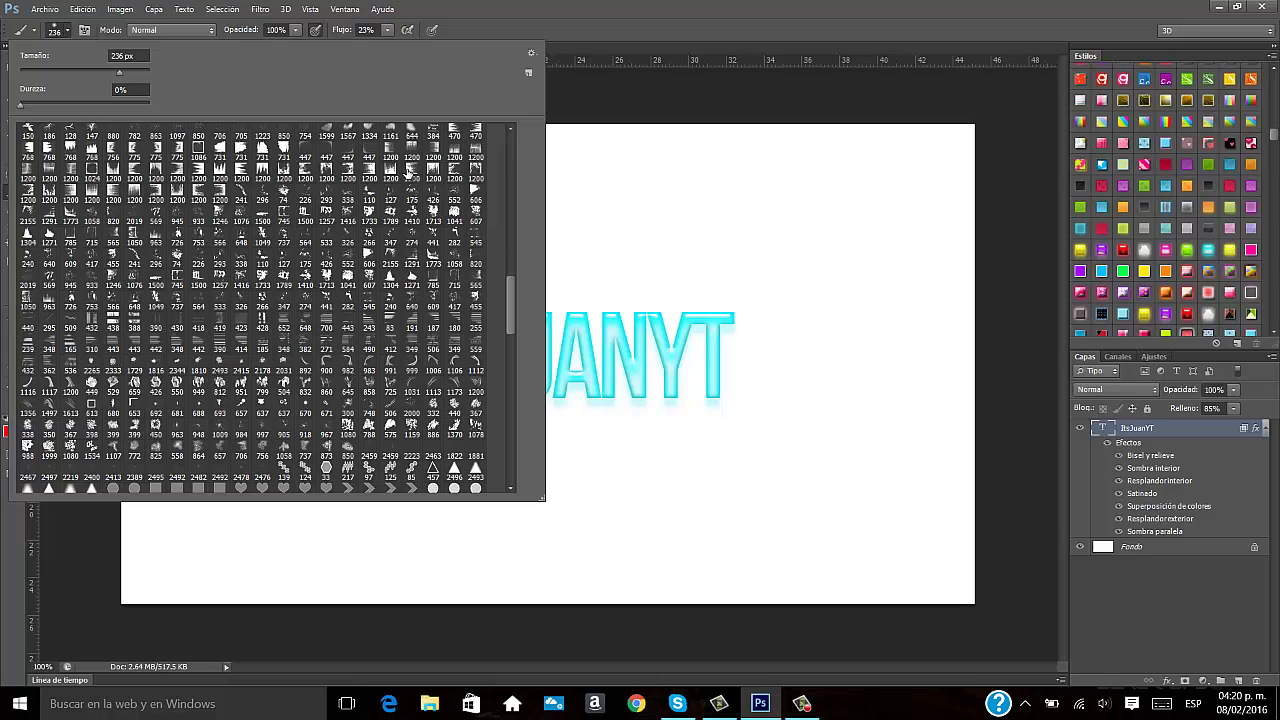
pyautogui.click(263, 238)
pyautogui.click(738, 274)
# Rasterize the ITSJUANYT text layer and greatly enlarge the brush size
pyautogui.click(738, 274)
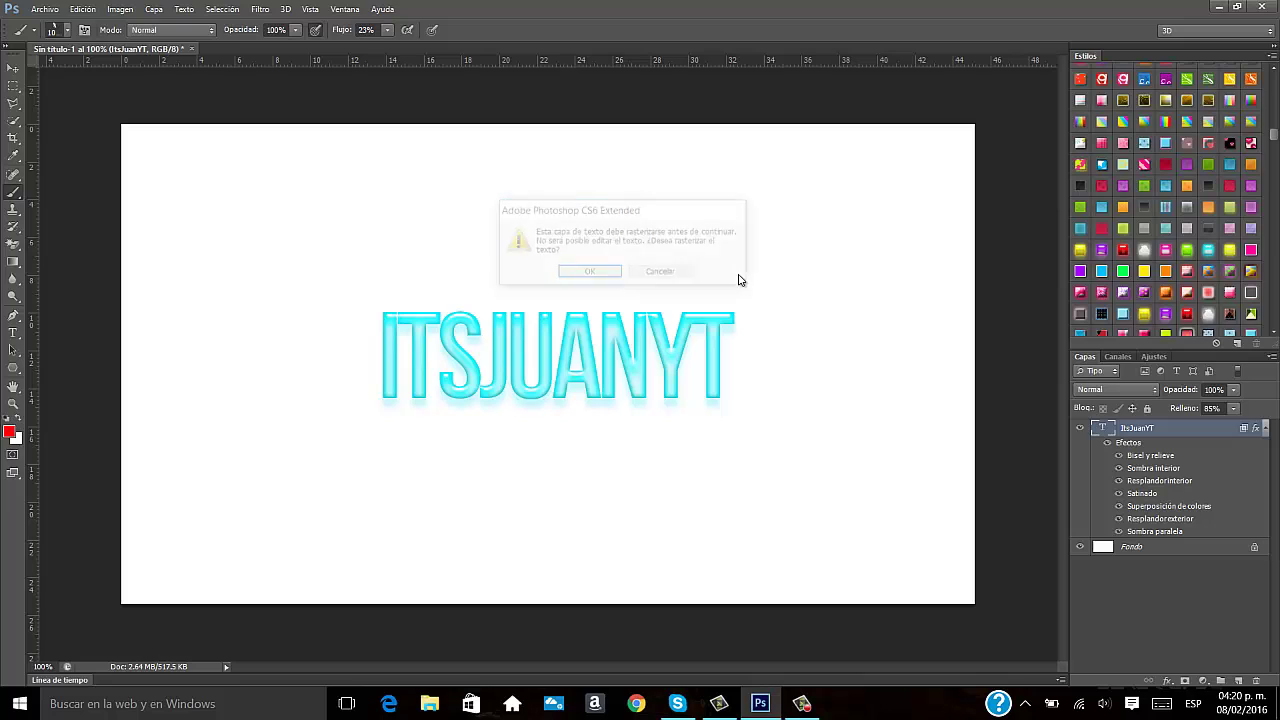
pyautogui.click(570, 275)
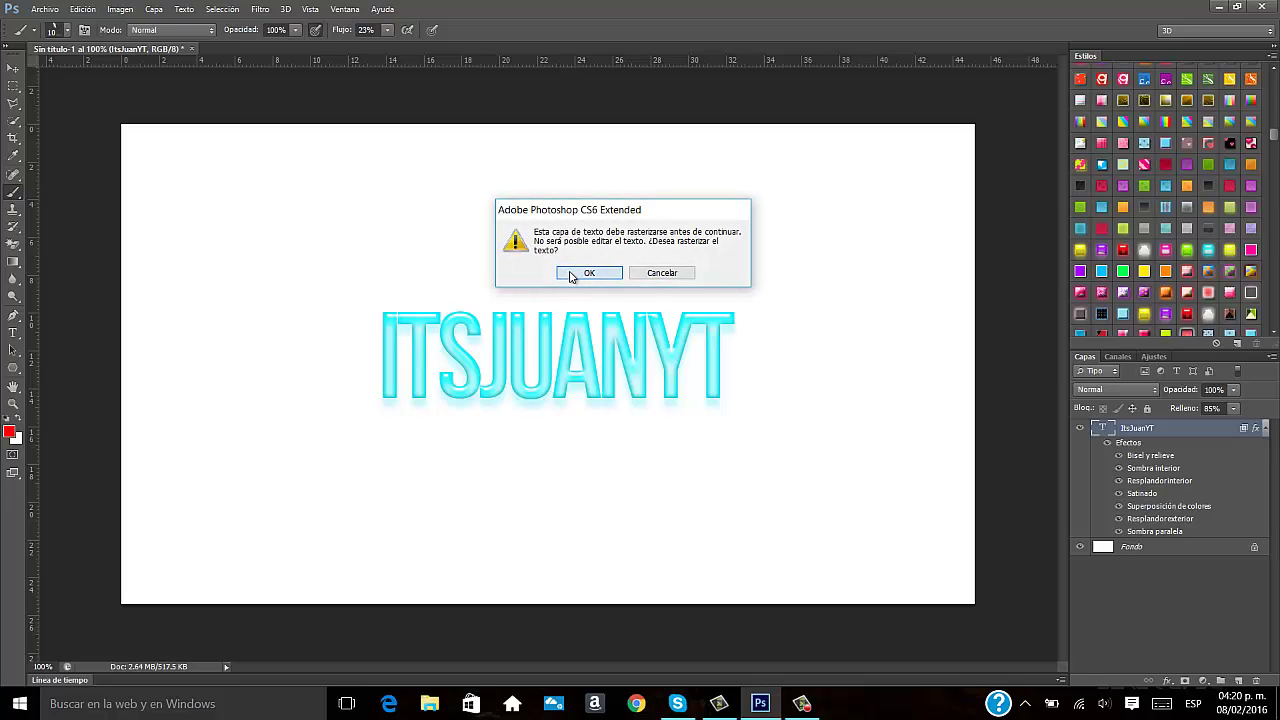
pyautogui.click(58, 32)
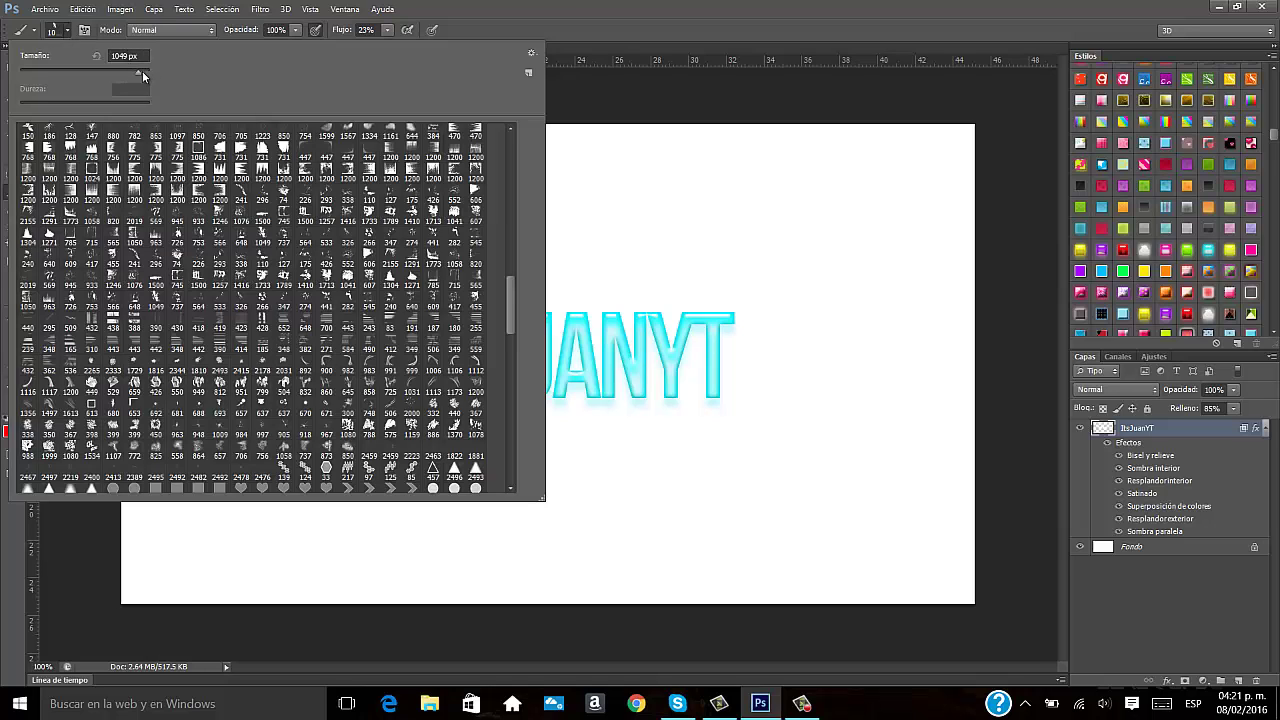
pyautogui.moveTo(141, 75); pyautogui.dragTo(105, 73)
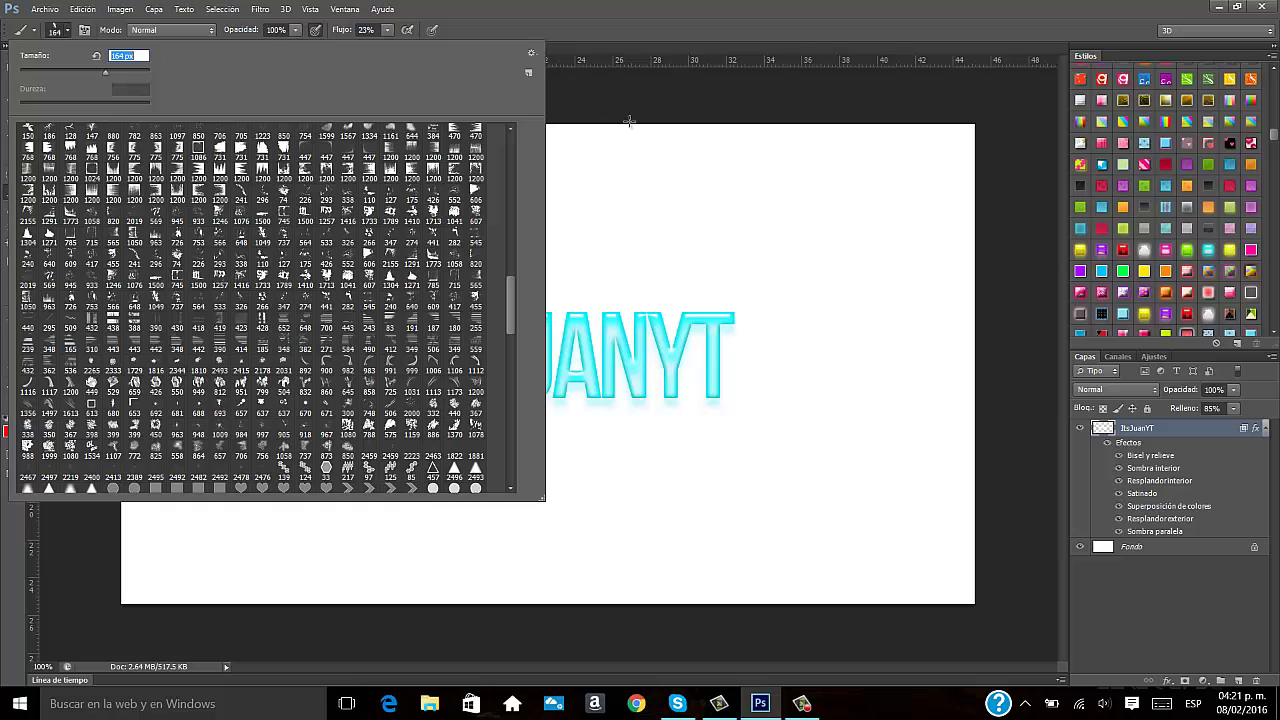
# Stamp eight faint cyan vertical dabs above and below ITSJUANYT with a 164 px brush
pyautogui.click(668, 330)
pyautogui.click(323, 297)
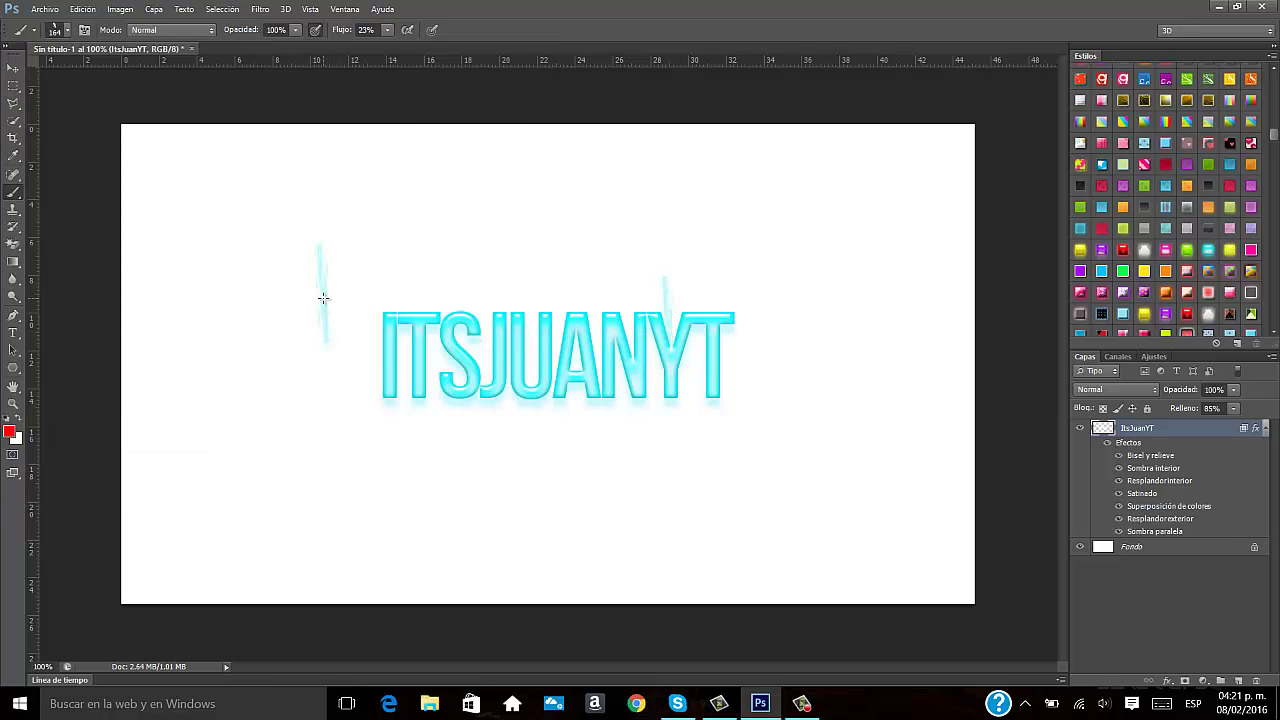
pyautogui.click(391, 268)
pyautogui.click(519, 228)
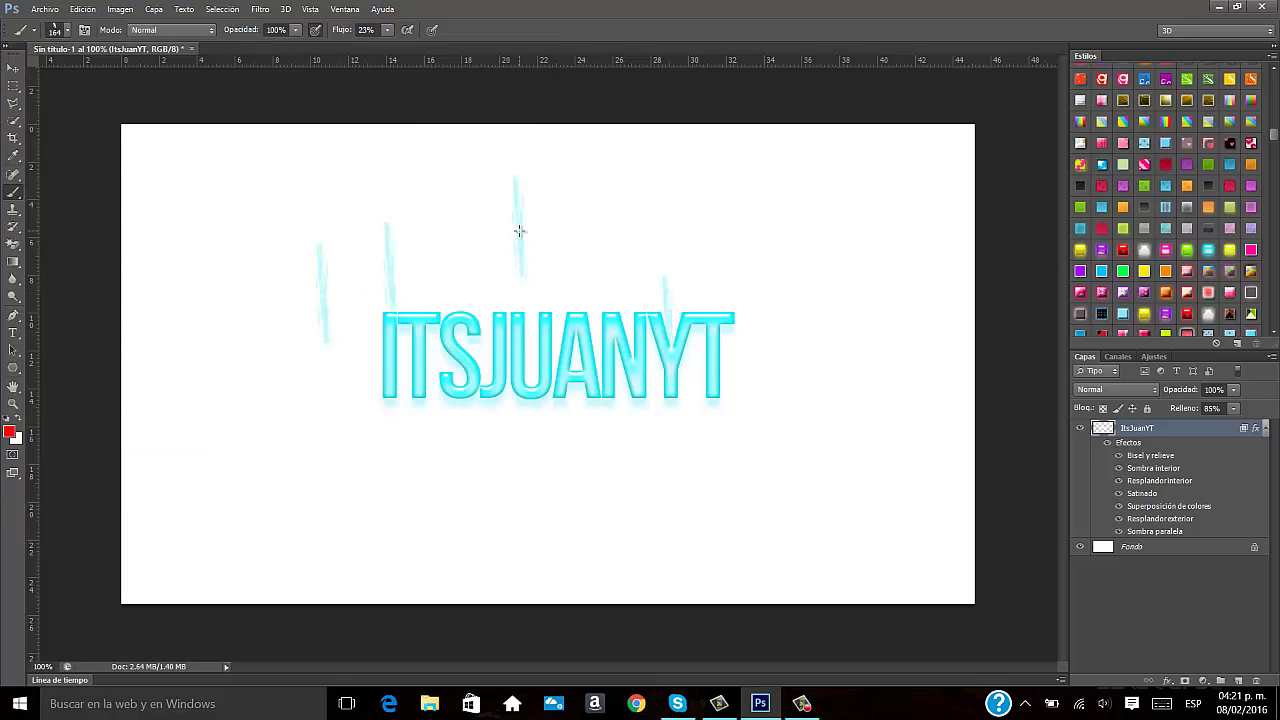
pyautogui.click(443, 234)
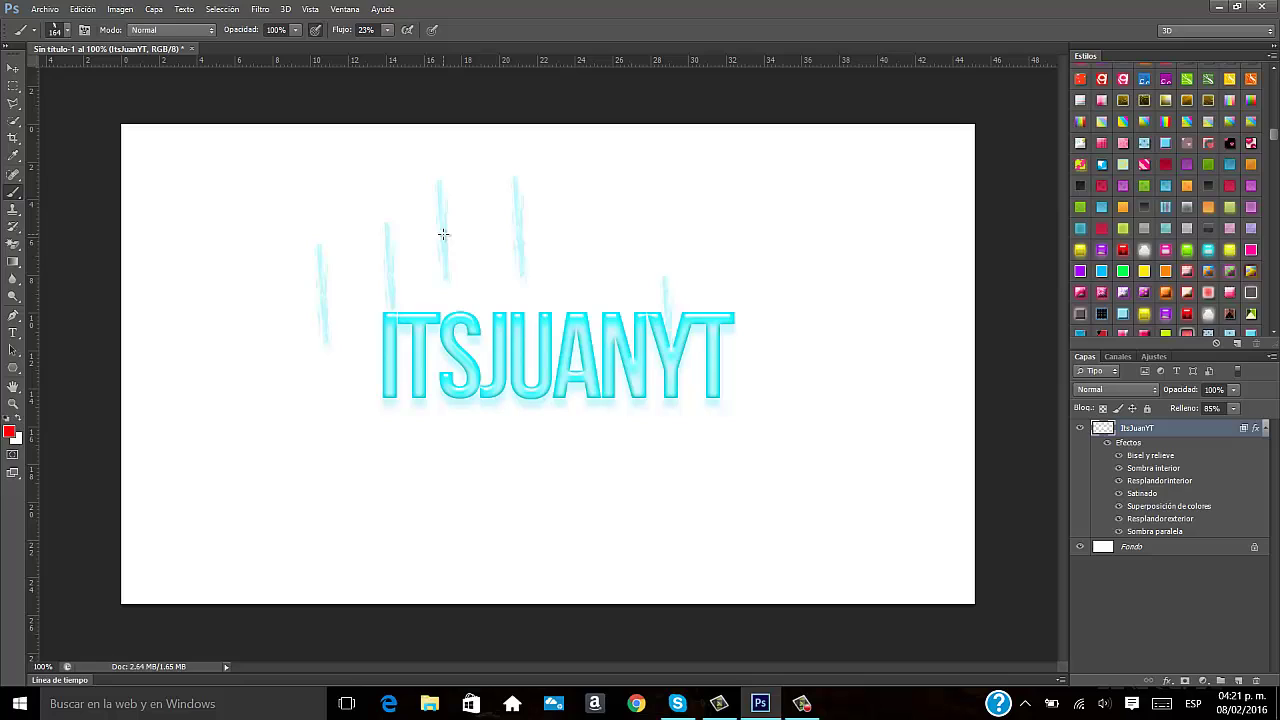
pyautogui.click(380, 482)
pyautogui.click(479, 481)
pyautogui.click(541, 484)
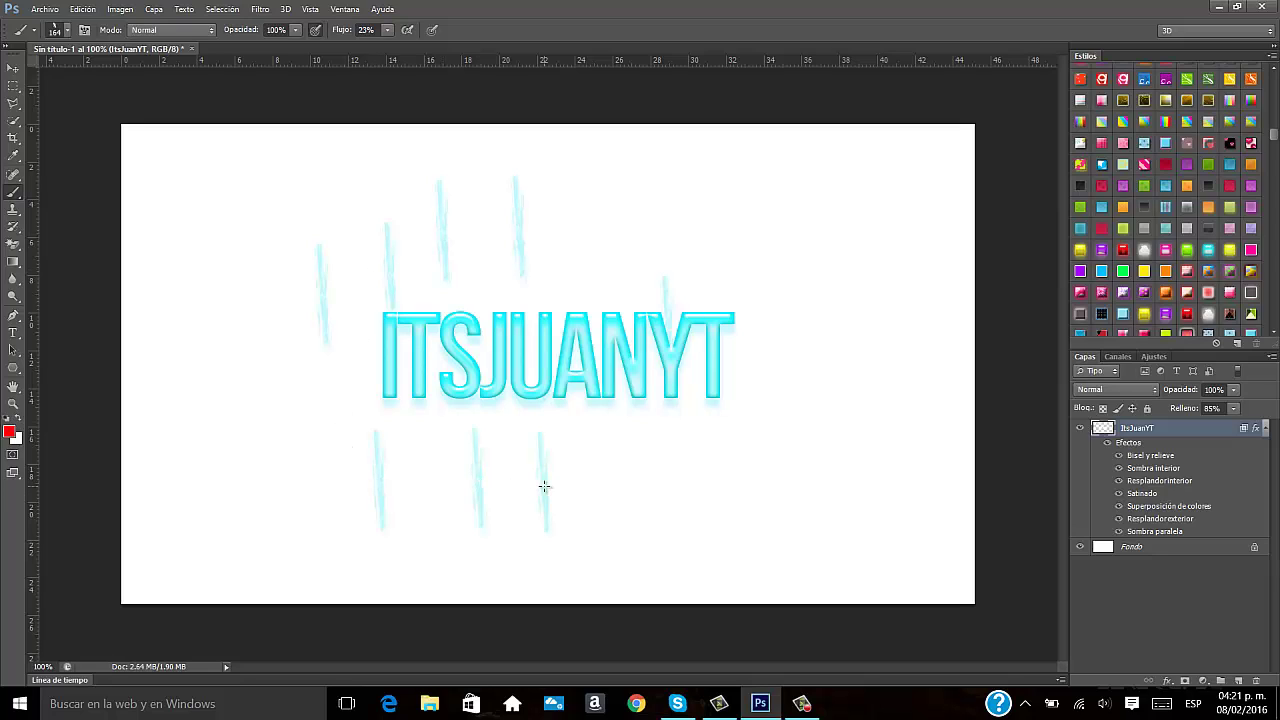
pyautogui.click(714, 476)
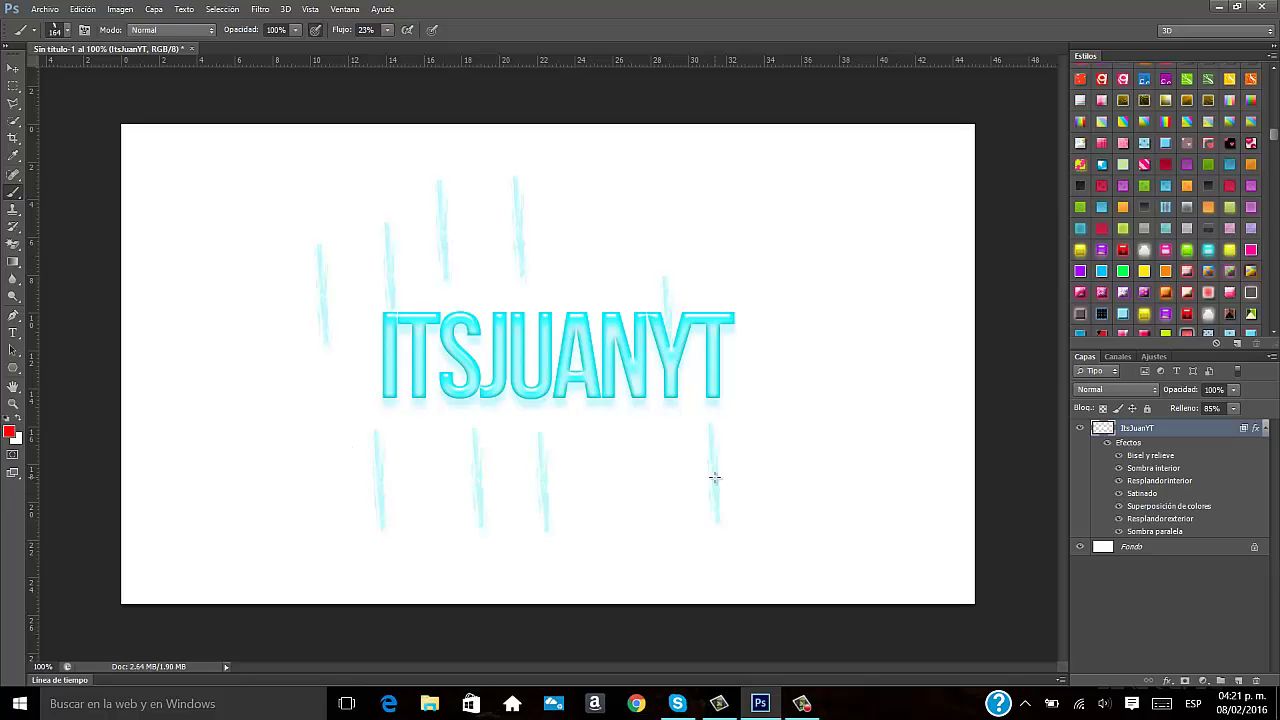
pyautogui.click(65, 31)
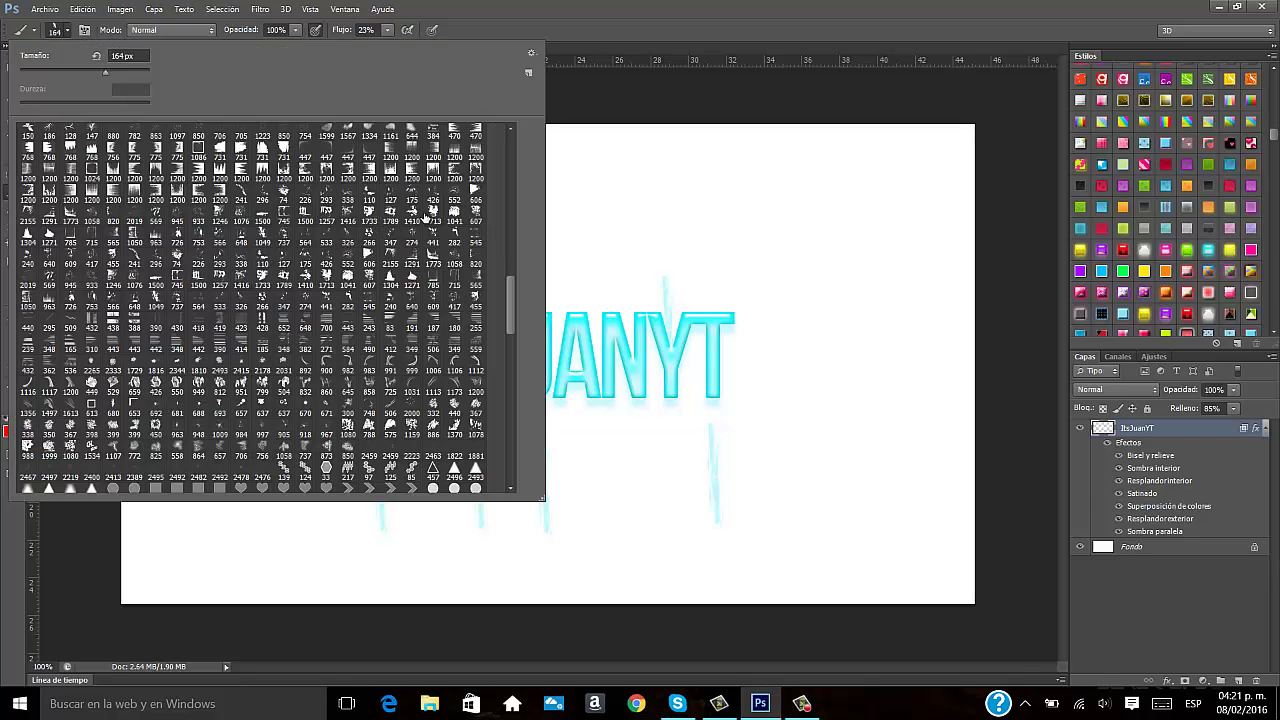
# Stamp a large cyan grunge brush across the right, left, centre and lower canvas, then collapse the layer effects
pyautogui.doubleClick(428, 218)
pyautogui.click(817, 297)
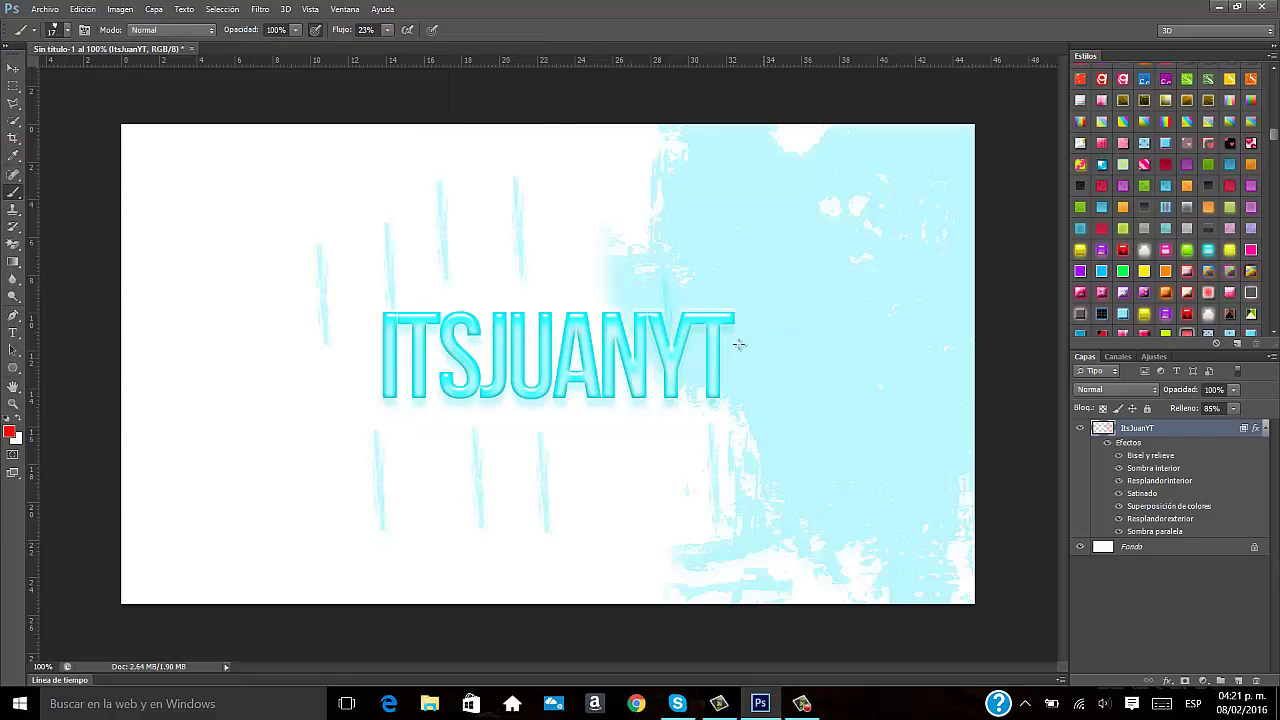
pyautogui.click(271, 270)
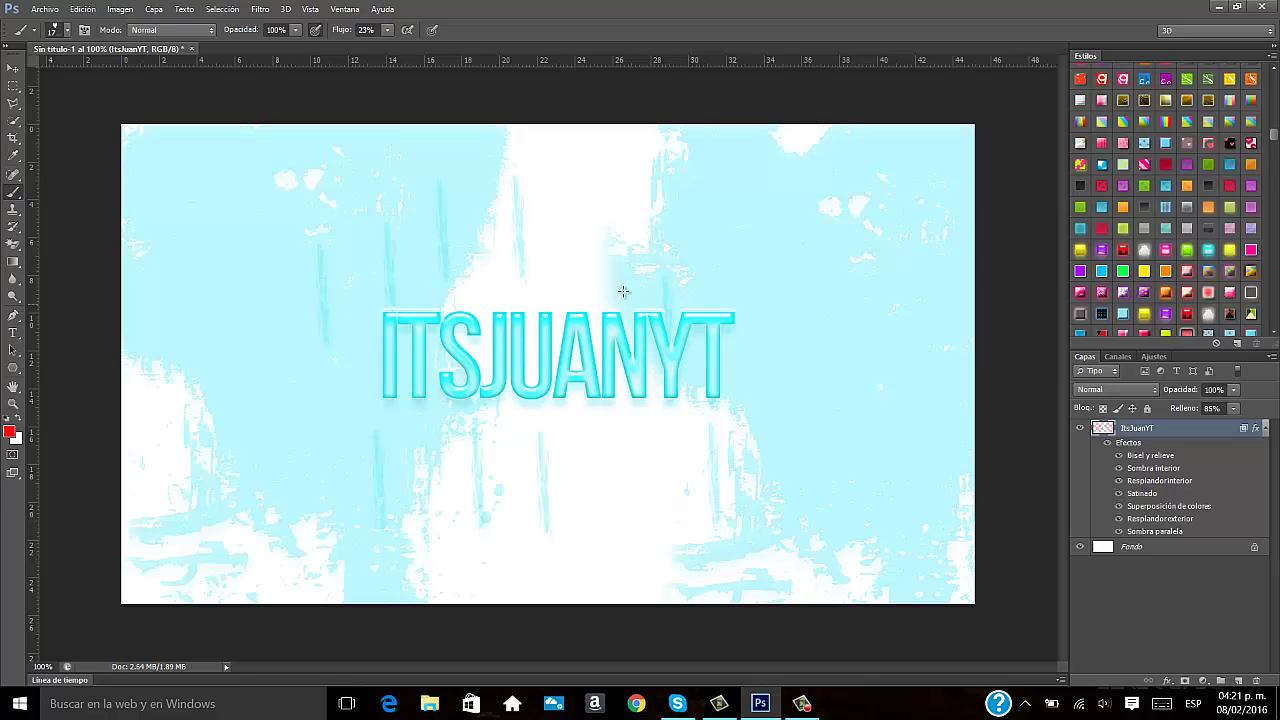
pyautogui.click(624, 222)
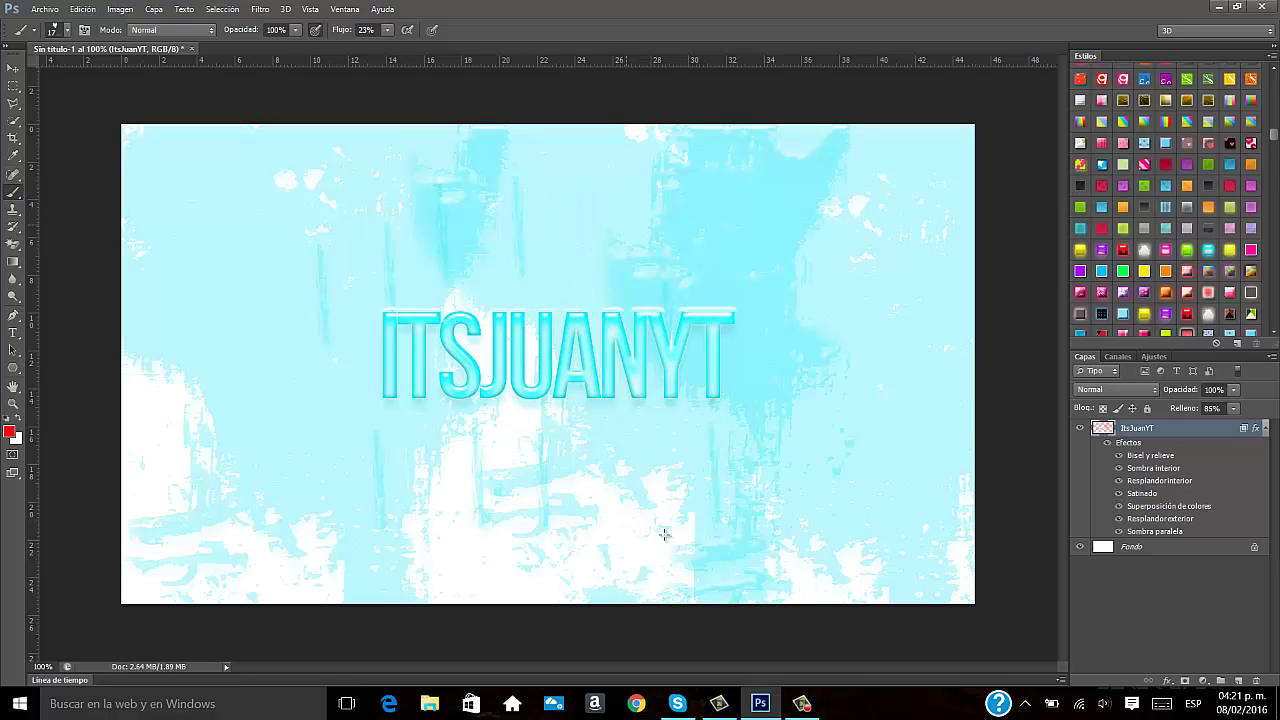
pyautogui.click(546, 594)
pyautogui.click(185, 476)
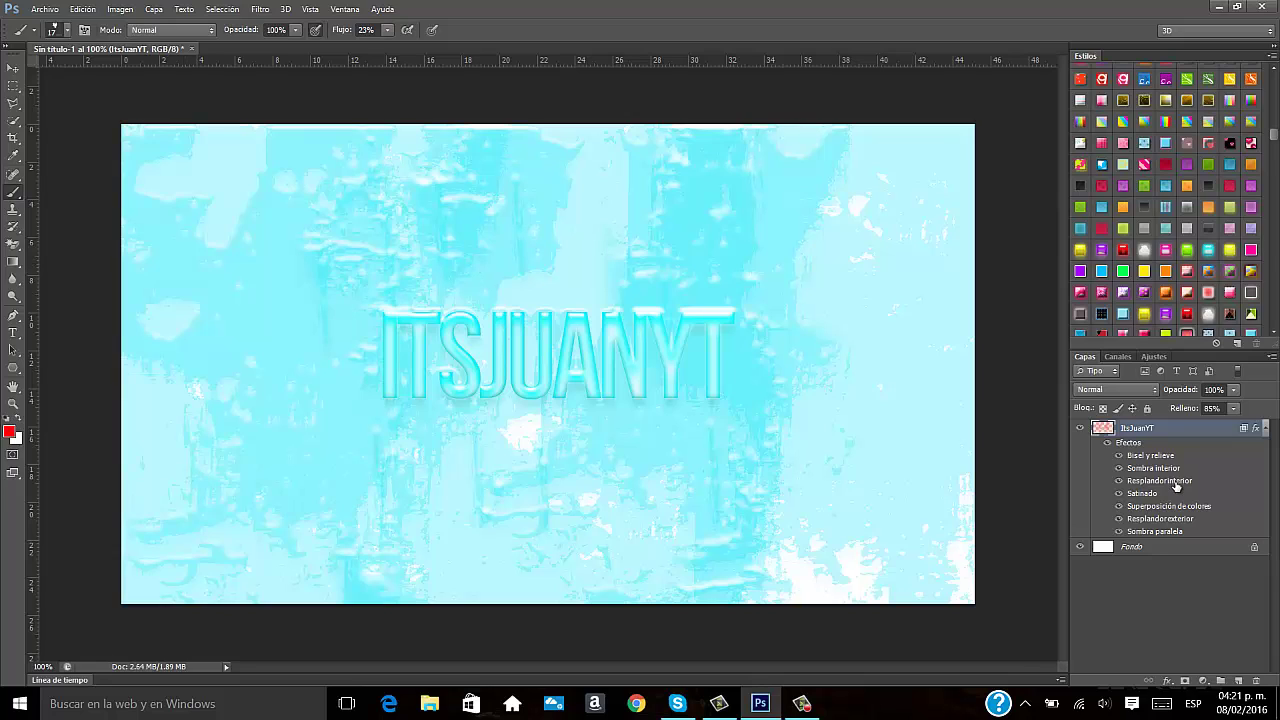
pyautogui.click(1265, 428)
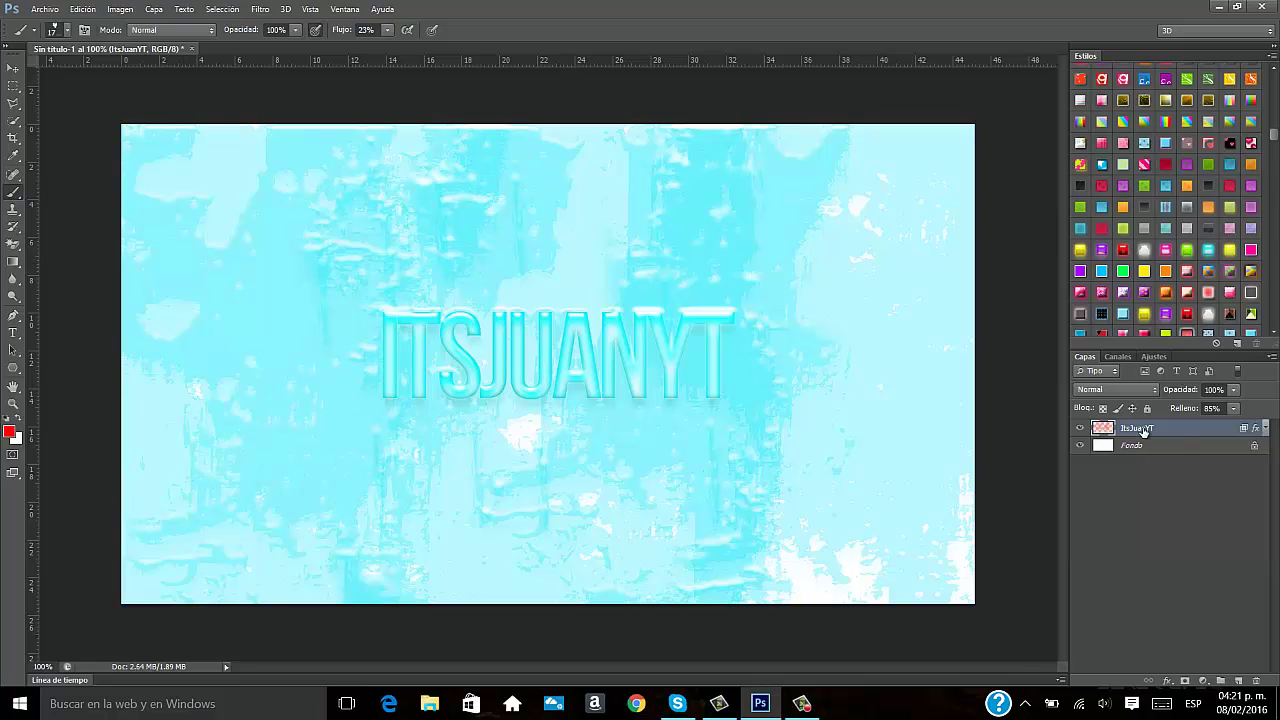
# Delete the ItsJuanYT layer, leaving only the white Fondo background, and switch to the Move tool
pyautogui.press('Delete')
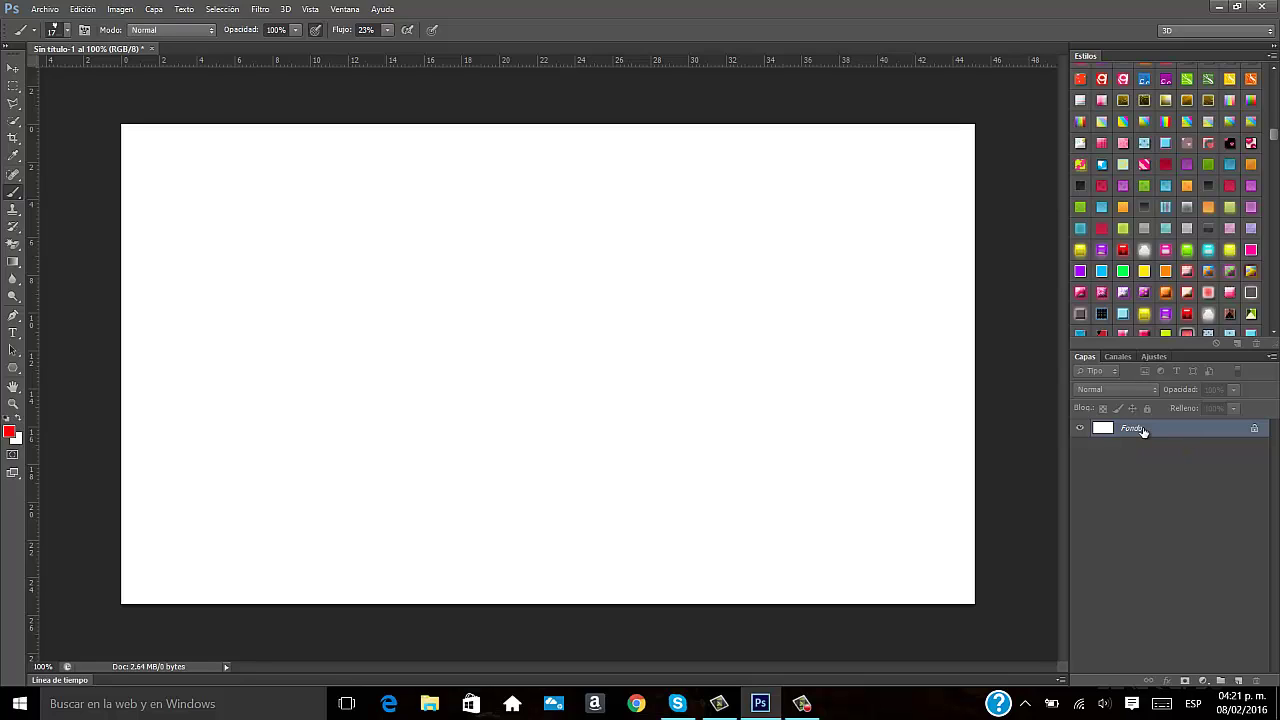
pyautogui.click(12, 65)
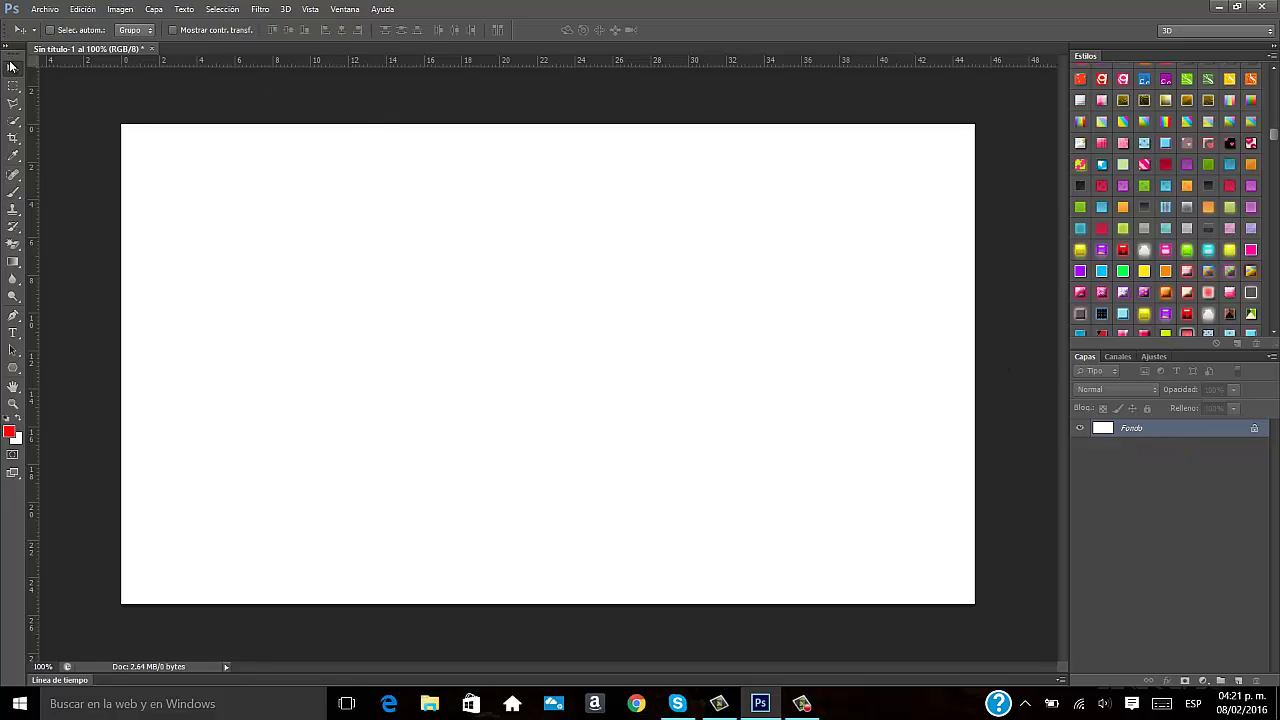